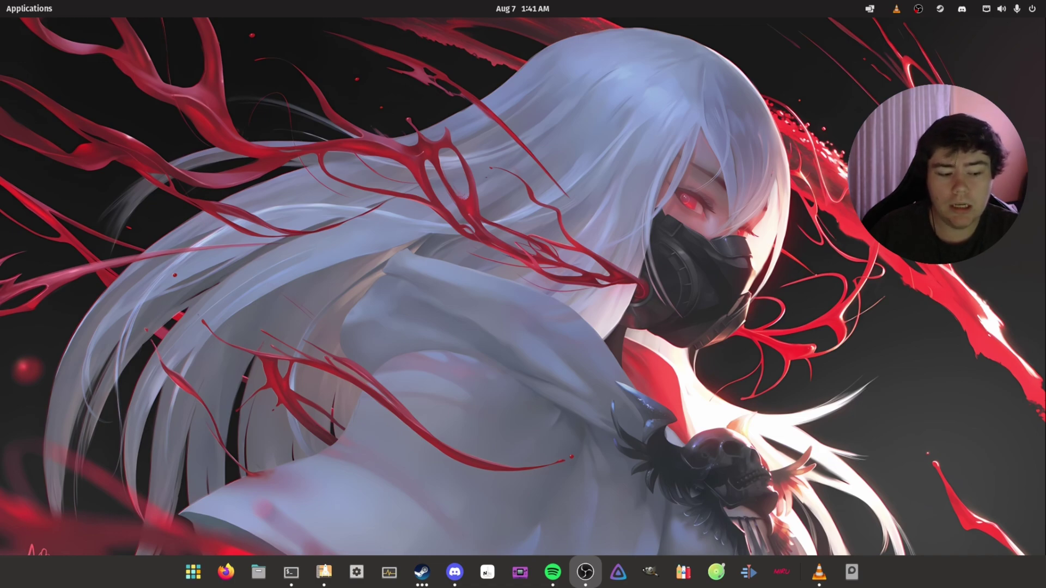
# Step: Launch Heroic Games Launcher from the installed applications and dismiss the Legendary (Epic Games) error message
pyautogui.click(193, 572)
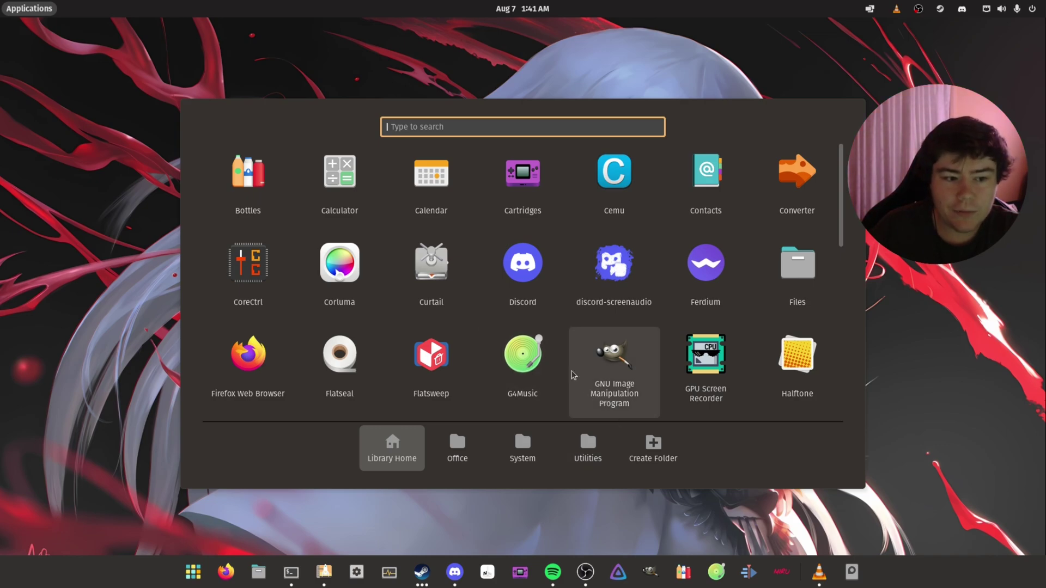
pyautogui.scroll(-2, 567, 363)
pyautogui.scroll(-2, 567, 364)
pyautogui.scroll(2, 351, 303)
pyautogui.click(342, 302)
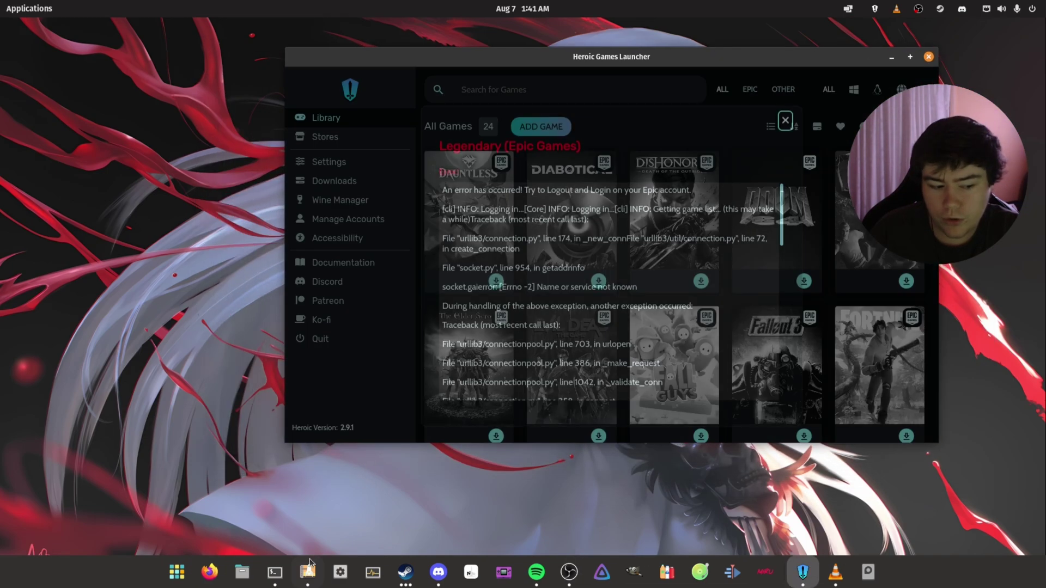
pyautogui.click(785, 109)
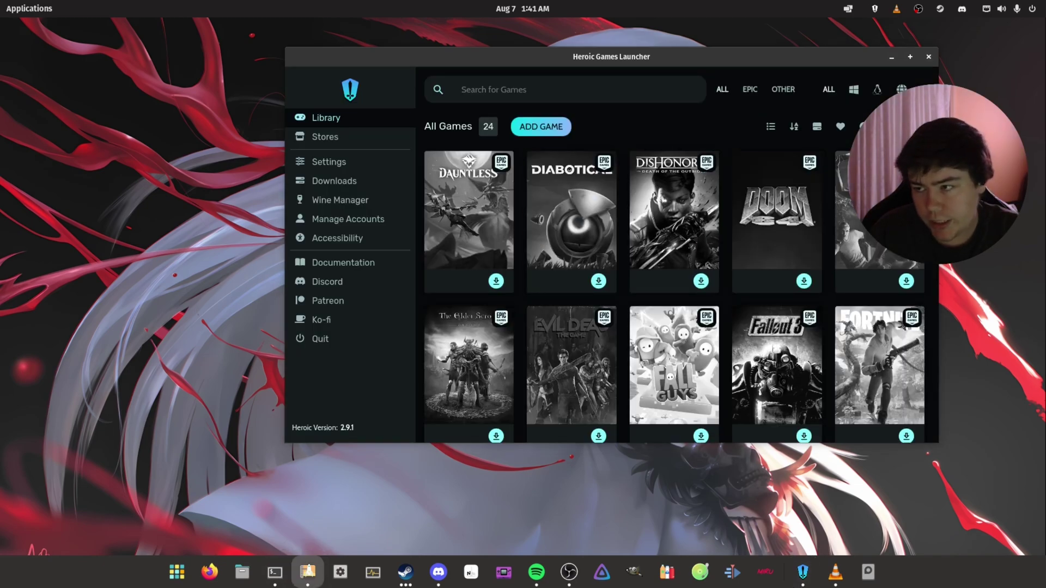
# Step: Switch to the system's software store, search for "heroic" and open the Heroic Games Launcher page
pyautogui.click(308, 571)
pyautogui.click(724, 103)
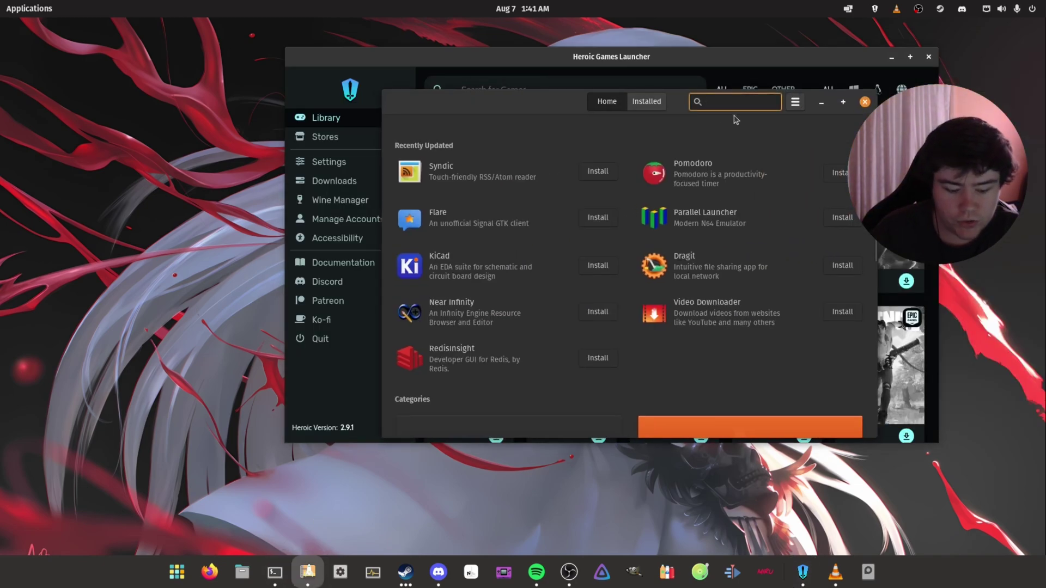
pyautogui.write('her')
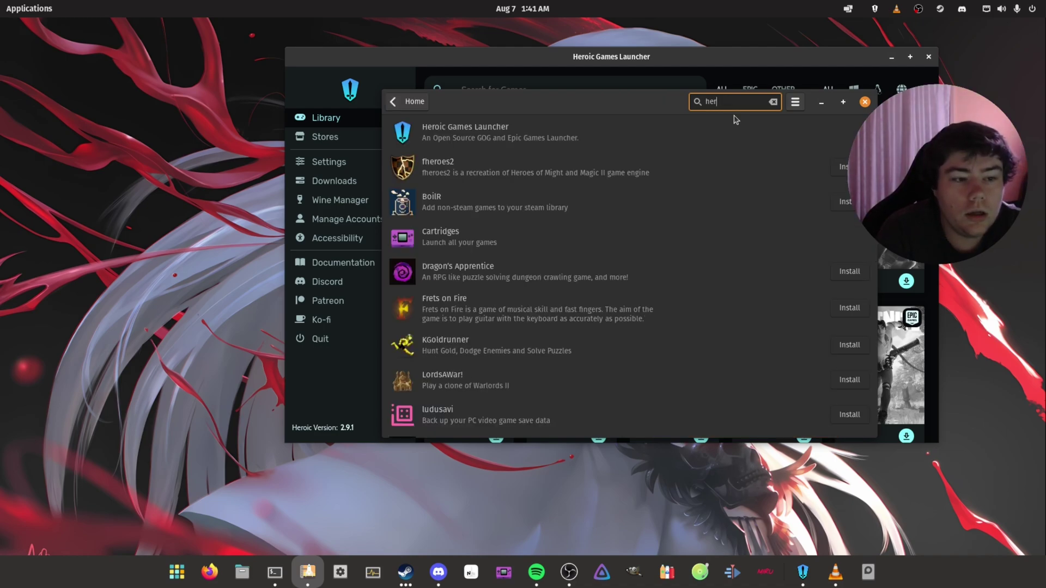
pyautogui.write('oic')
pyautogui.press('Return')
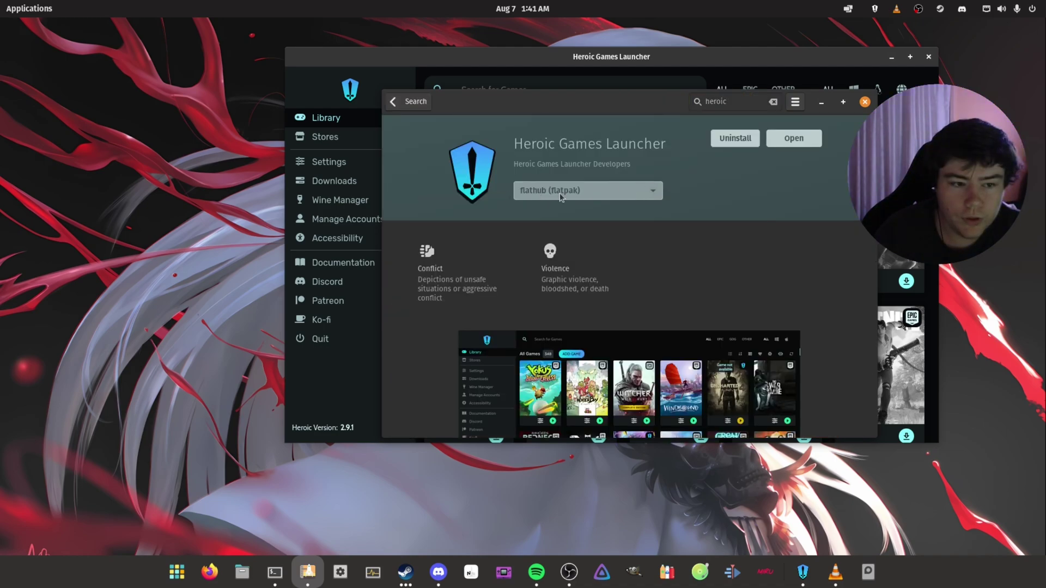
# Step: View the package sources offered for Heroic Games Launcher, return to the store's home page and minimise the store
pyautogui.click(640, 198)
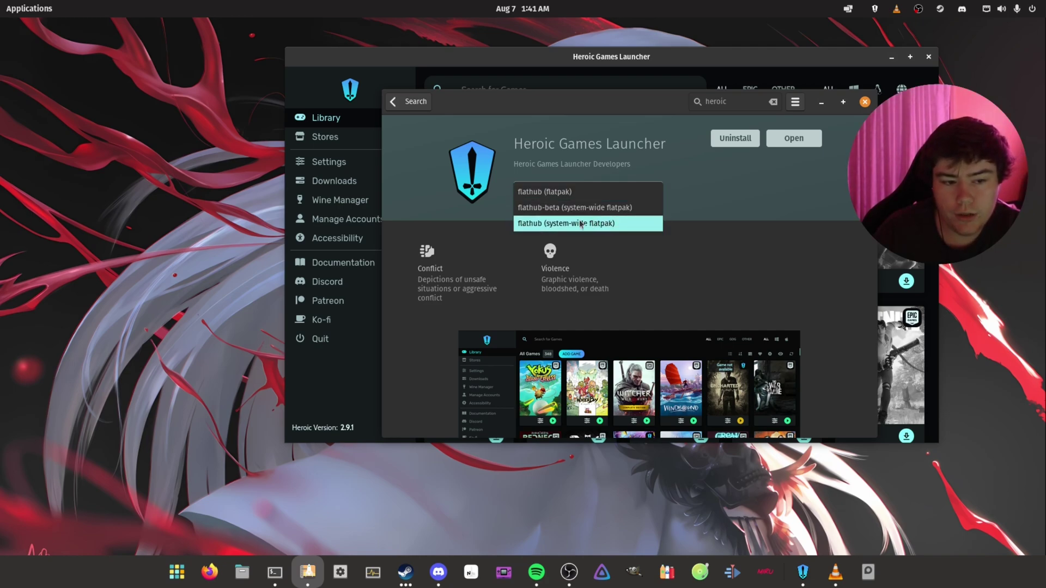
pyautogui.click(731, 231)
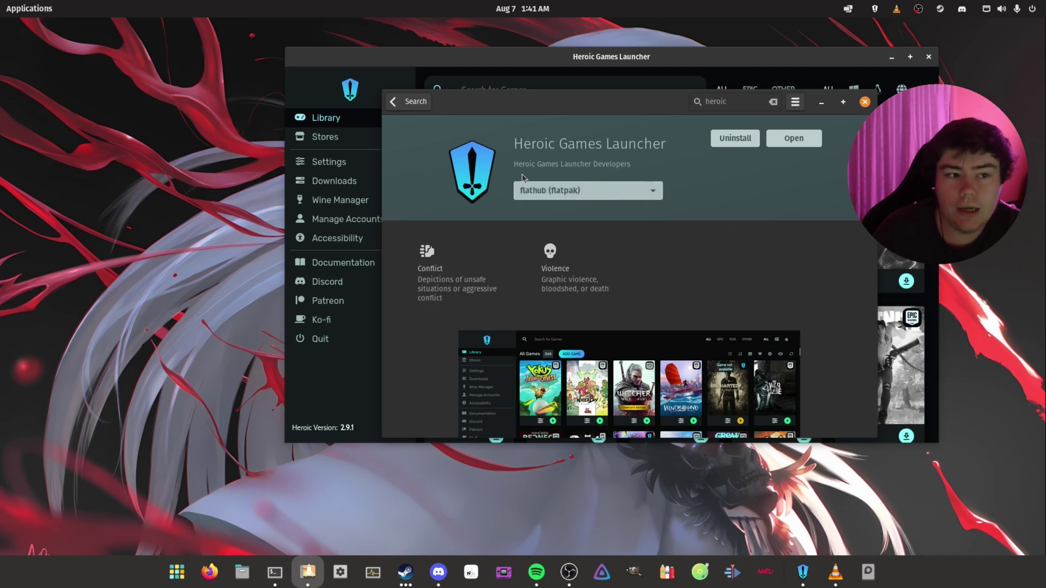
pyautogui.click(414, 102)
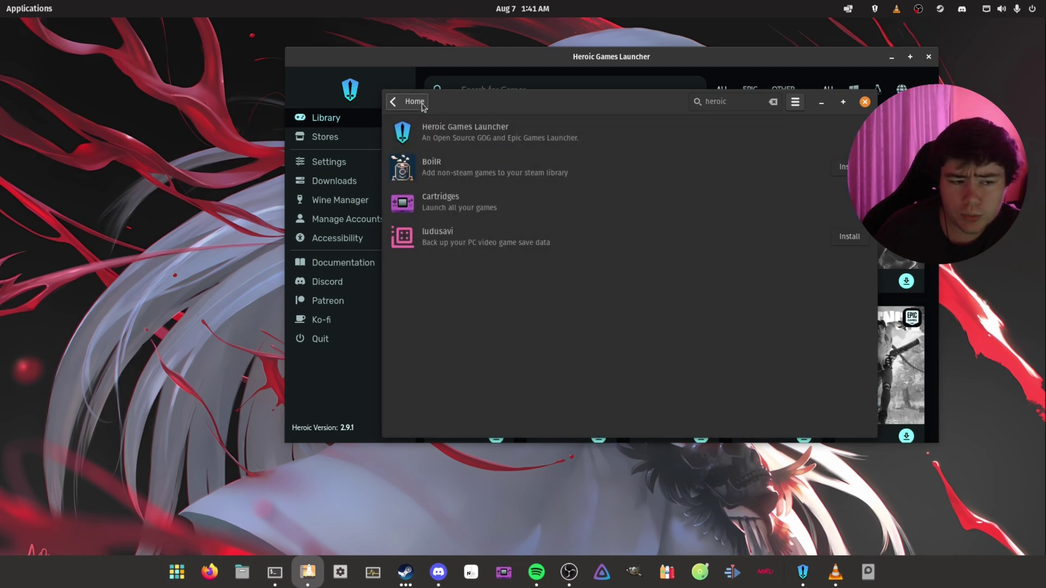
pyautogui.click(414, 102)
pyautogui.click(821, 103)
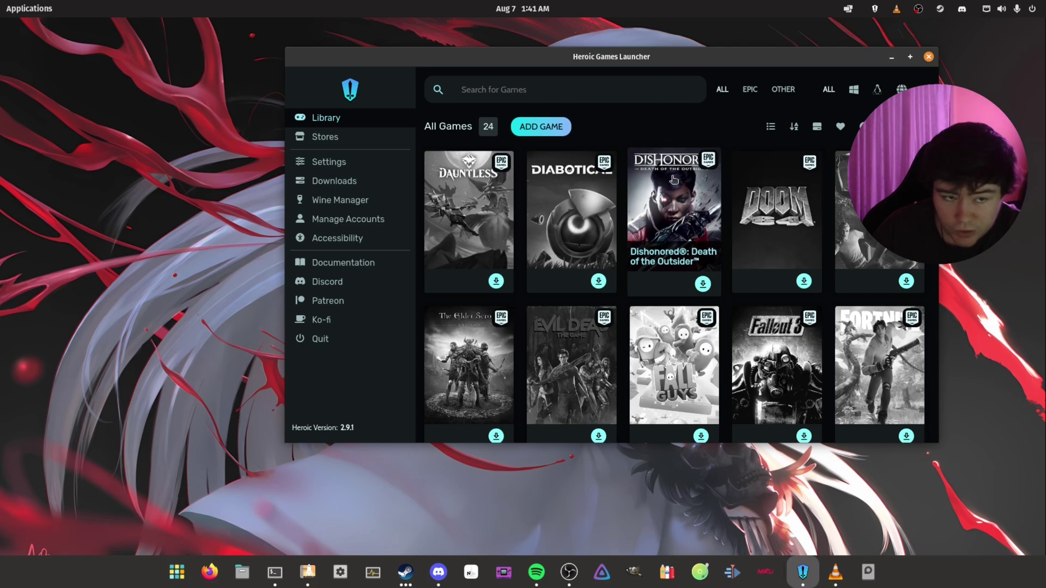
# Step: Maximise Heroic Games Launcher, browse the Epic Store's free games and open the Genshin Impact page past its content warning
pyautogui.moveTo(618, 57); pyautogui.dragTo(573, 11)
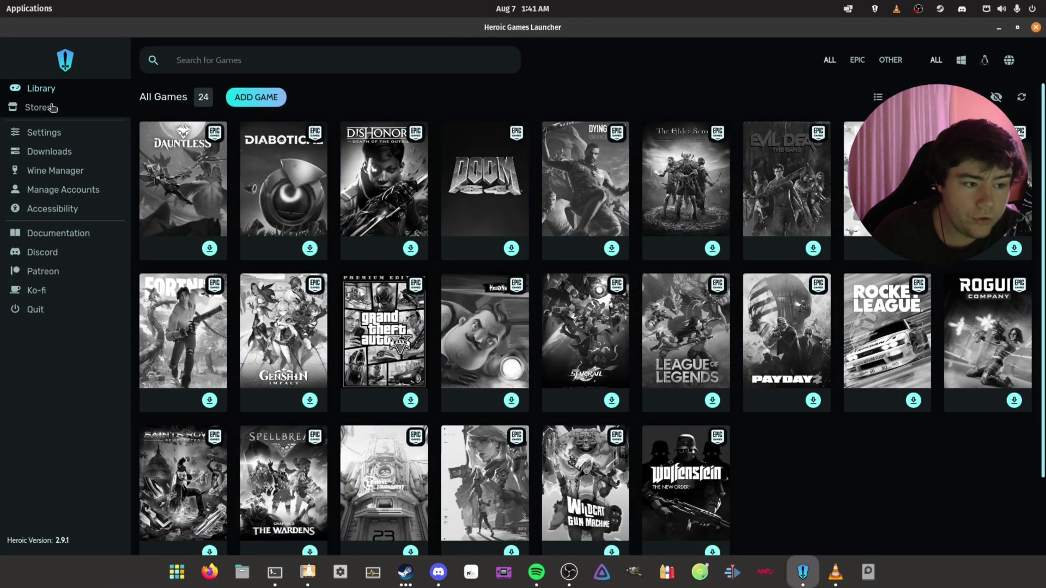
pyautogui.click(82, 108)
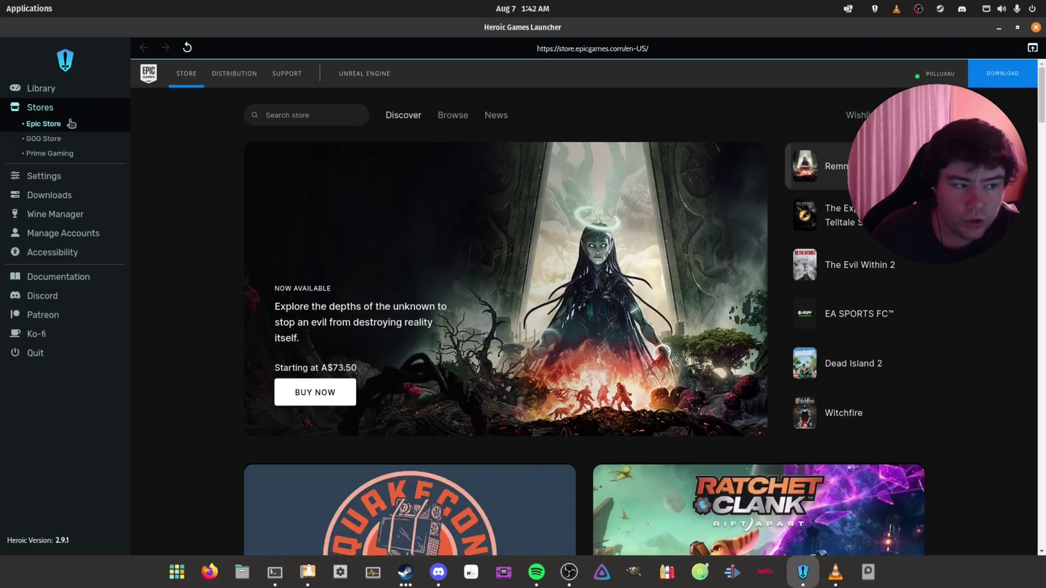
pyautogui.scroll(-15, 169, 260)
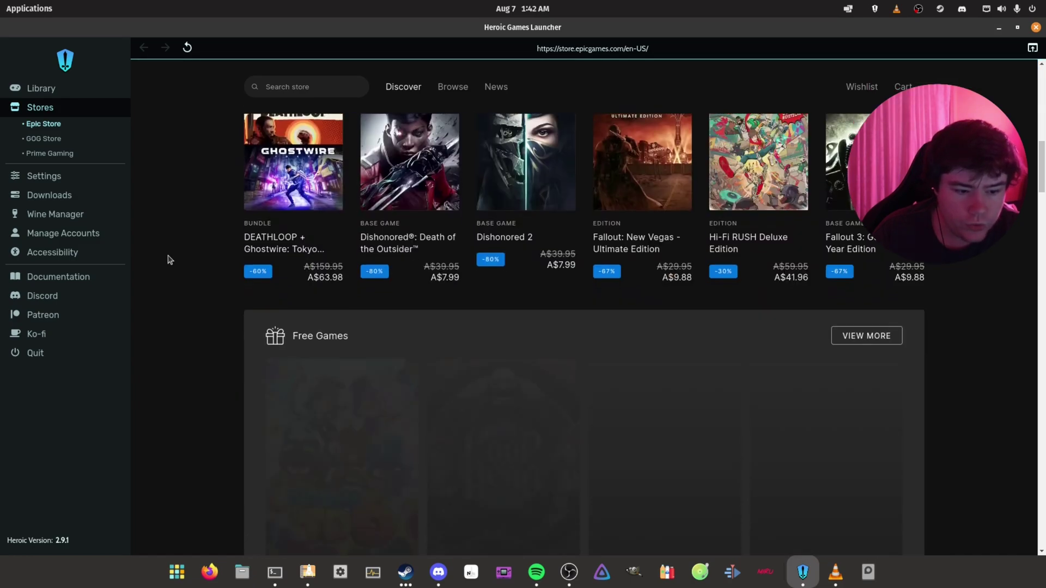
pyautogui.scroll(2, 169, 260)
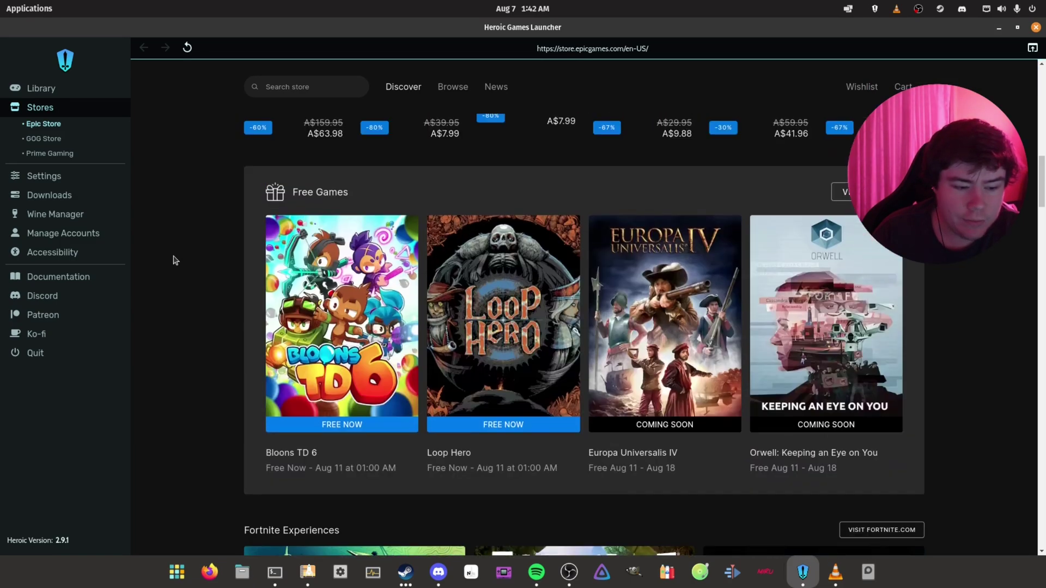
pyautogui.scroll(-2, 216, 371)
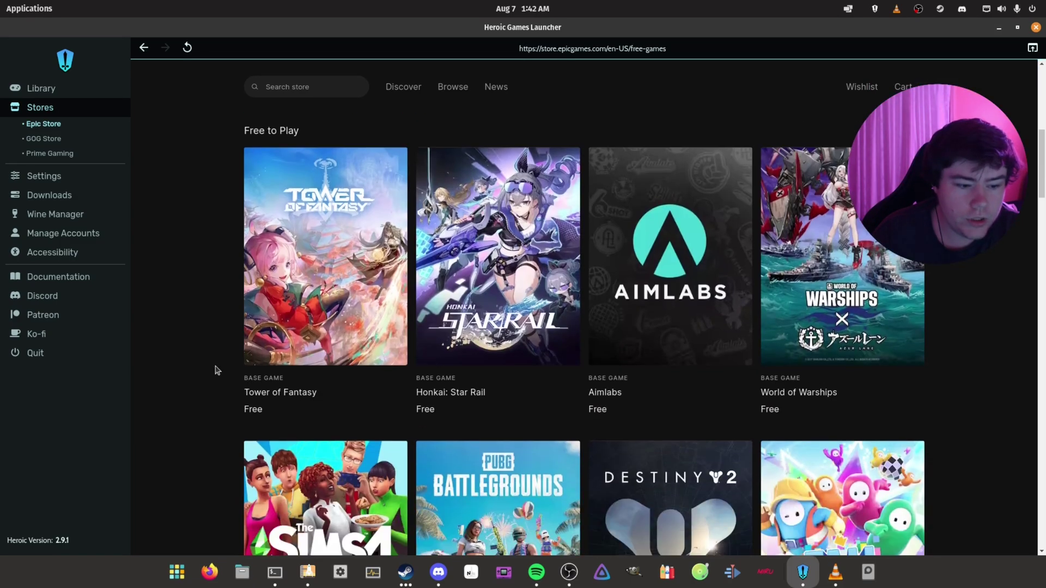
pyautogui.scroll(-9, 216, 370)
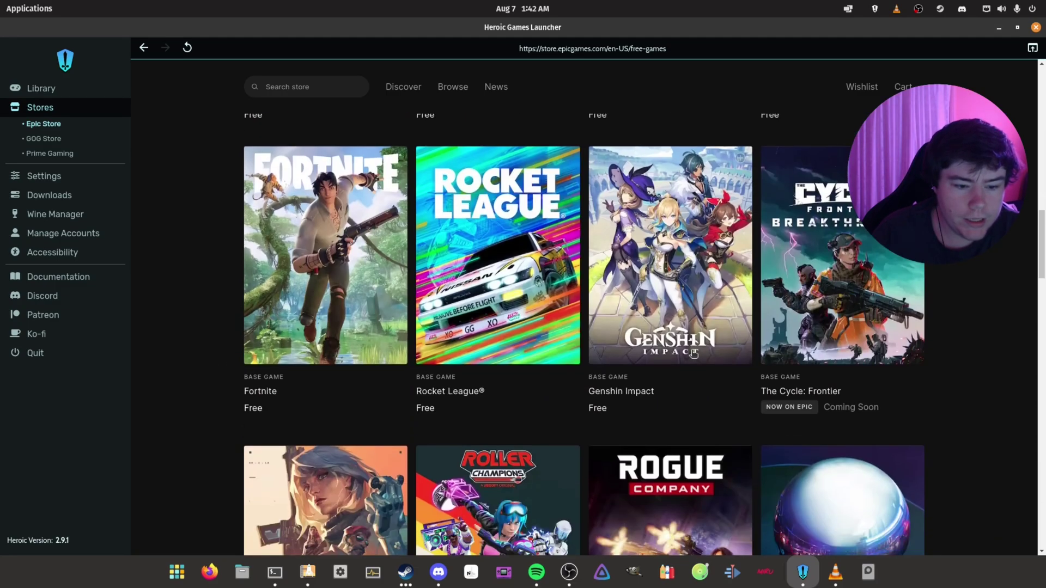
pyautogui.click(635, 359)
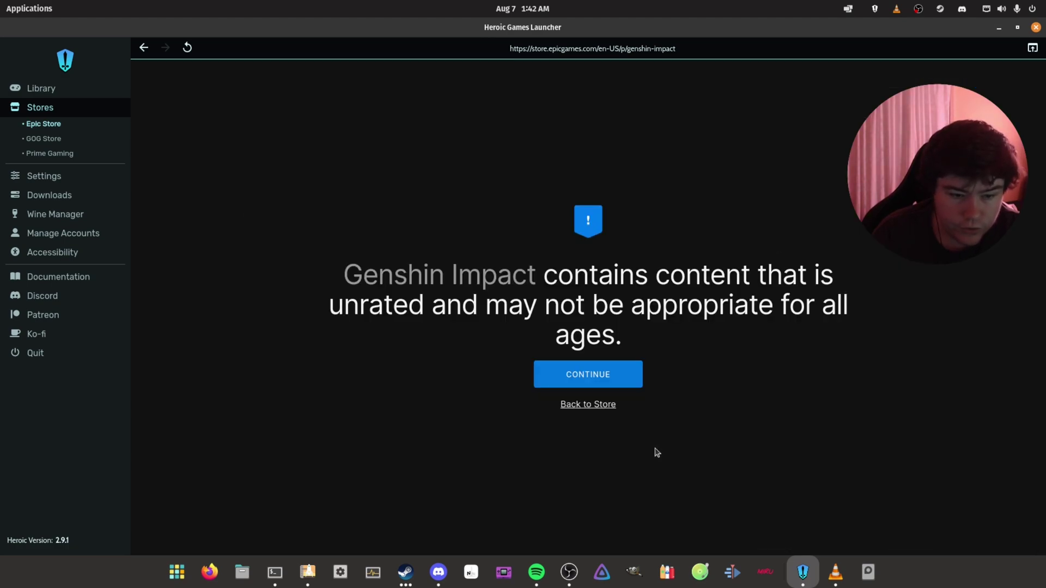
pyautogui.click(604, 376)
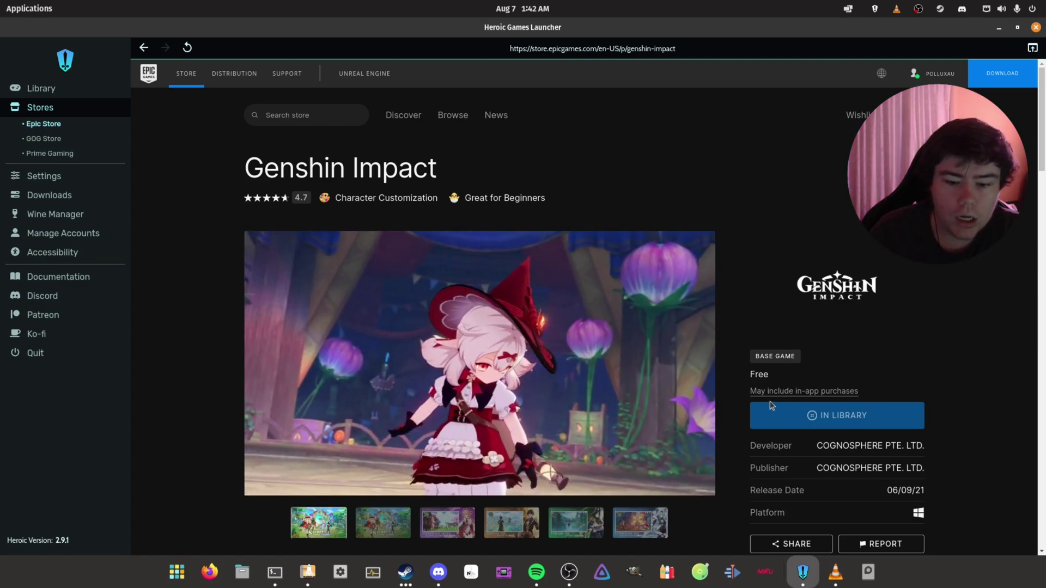
# Step: Return to the game library, refresh it and open Genshin Impact's details
pyautogui.click(22, 95)
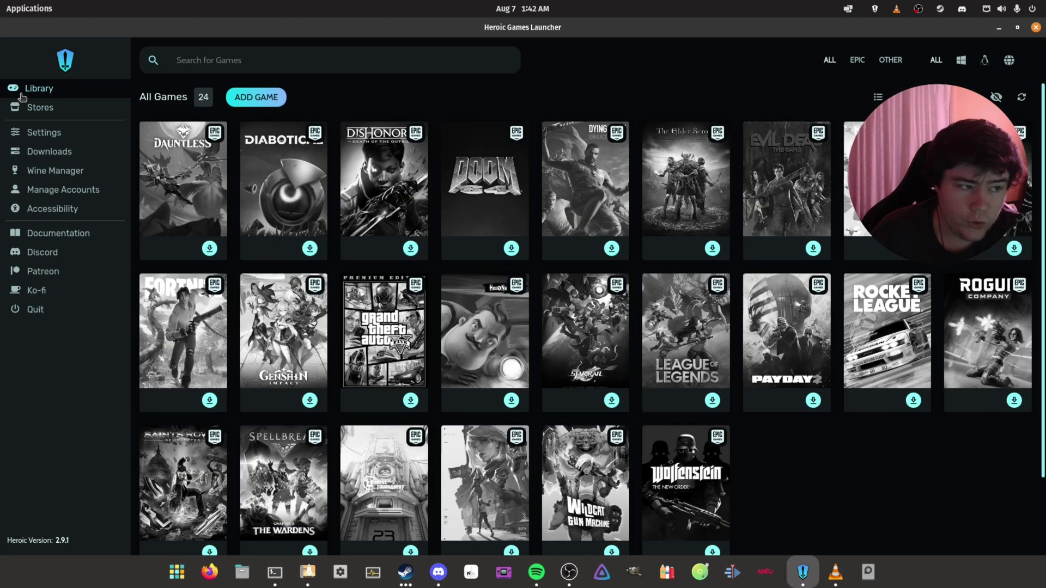
pyautogui.click(1021, 98)
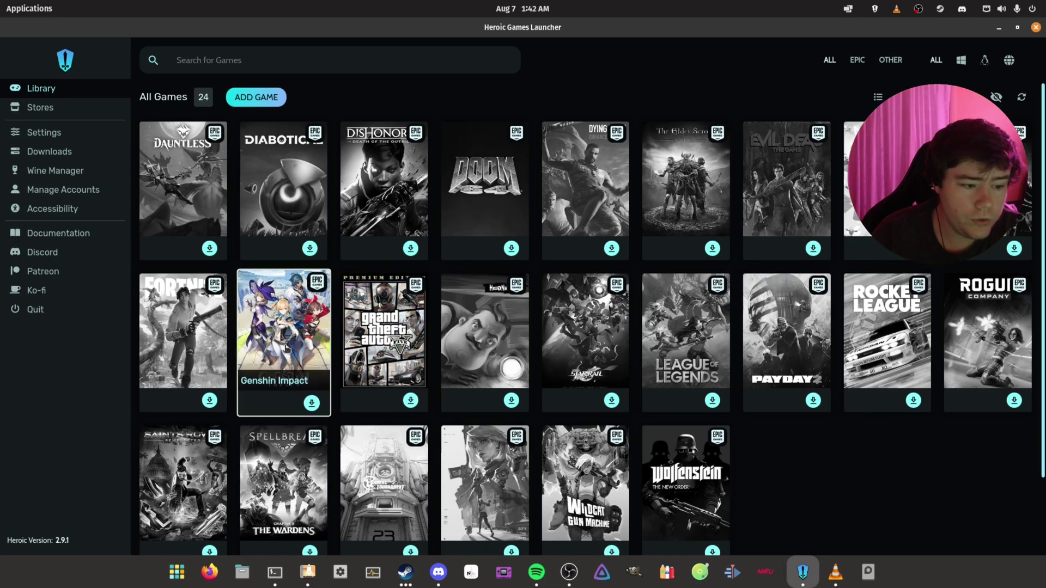
pyautogui.click(287, 349)
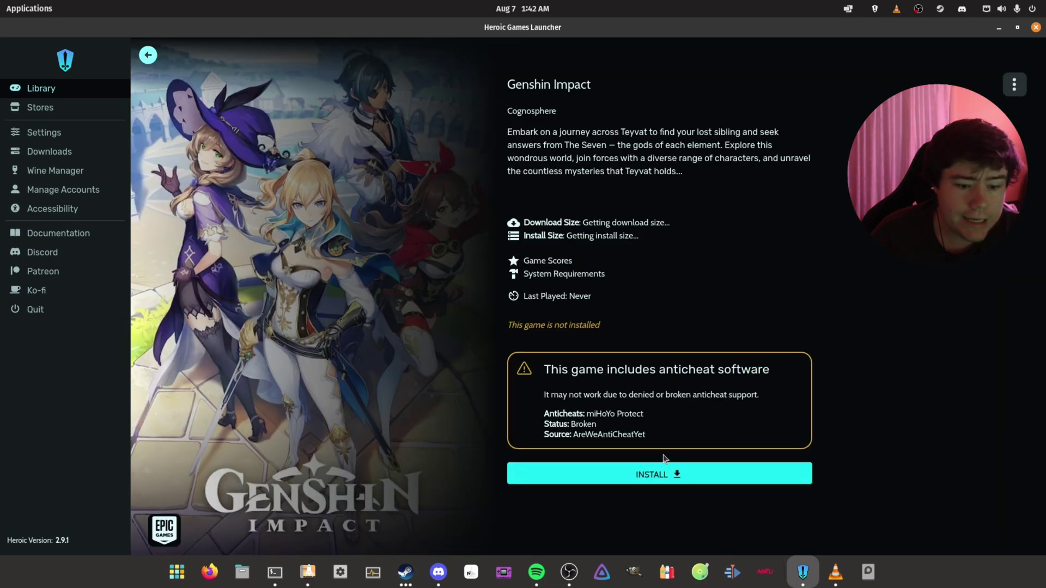
# Step: Review Genshin Impact's install path and Wine options without installing, and look over the Wine-GE versions in Wine Manager
pyautogui.click(657, 473)
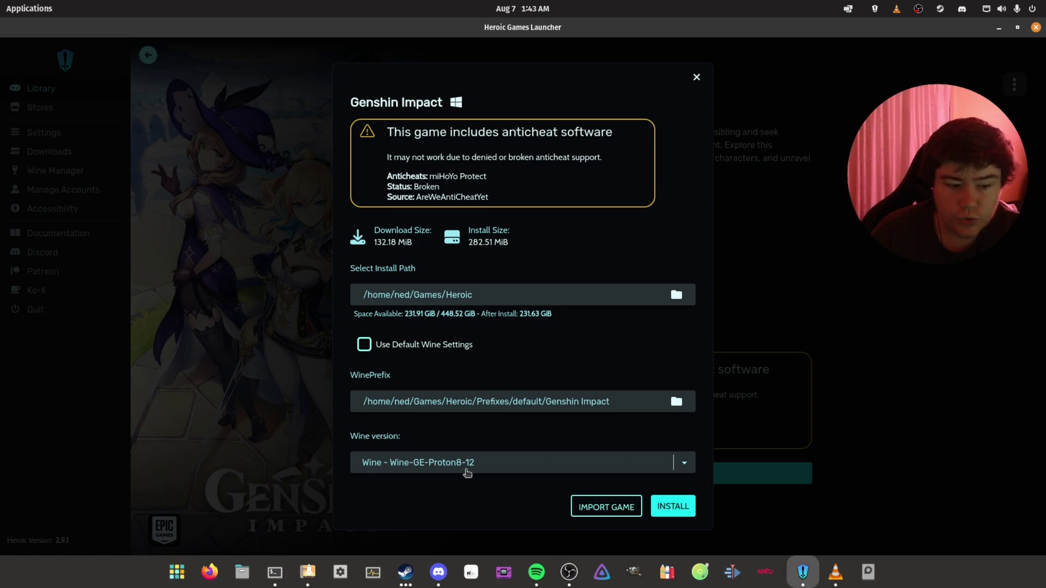
pyautogui.click(697, 78)
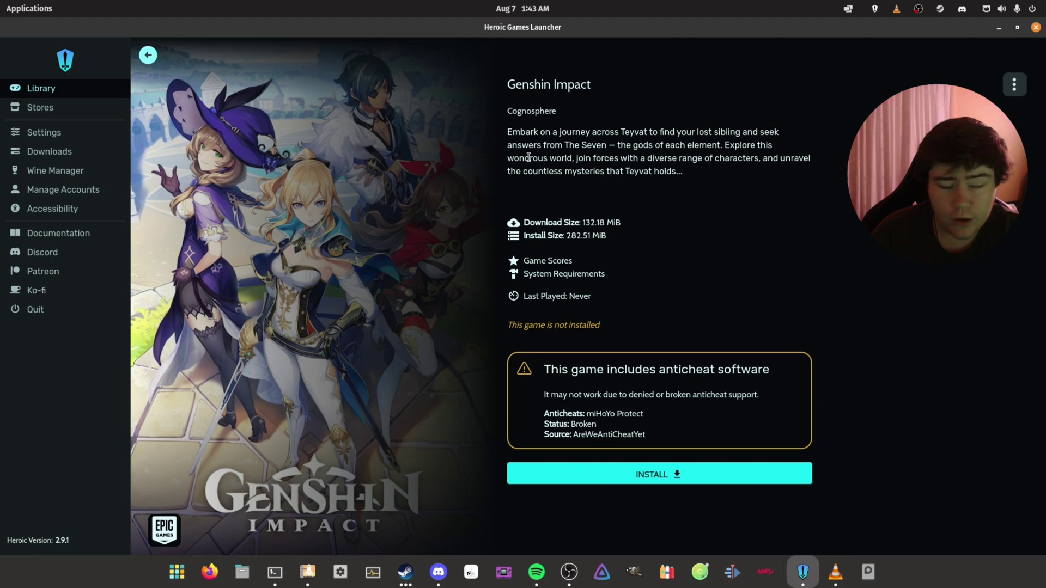
pyautogui.click(38, 174)
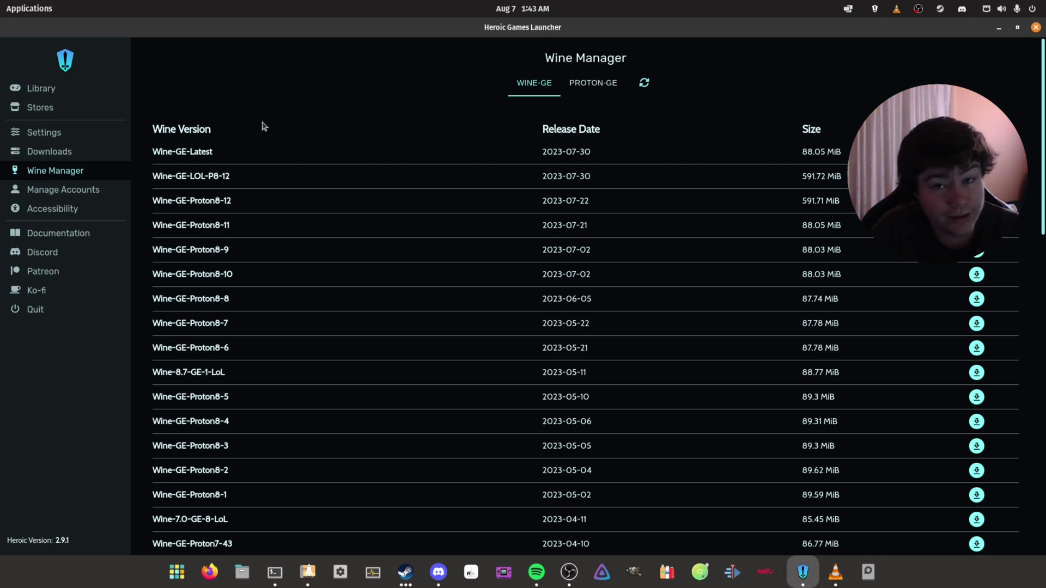
# Step: Install Genshin Impact from the library with the preset options and follow its progress in the downloads list
pyautogui.click(41, 88)
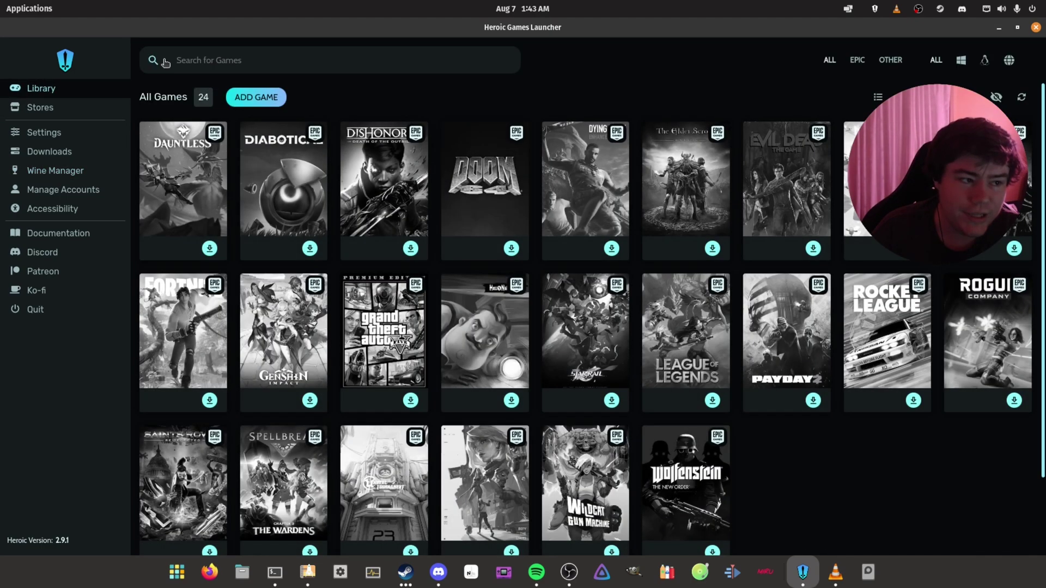
pyautogui.click(298, 336)
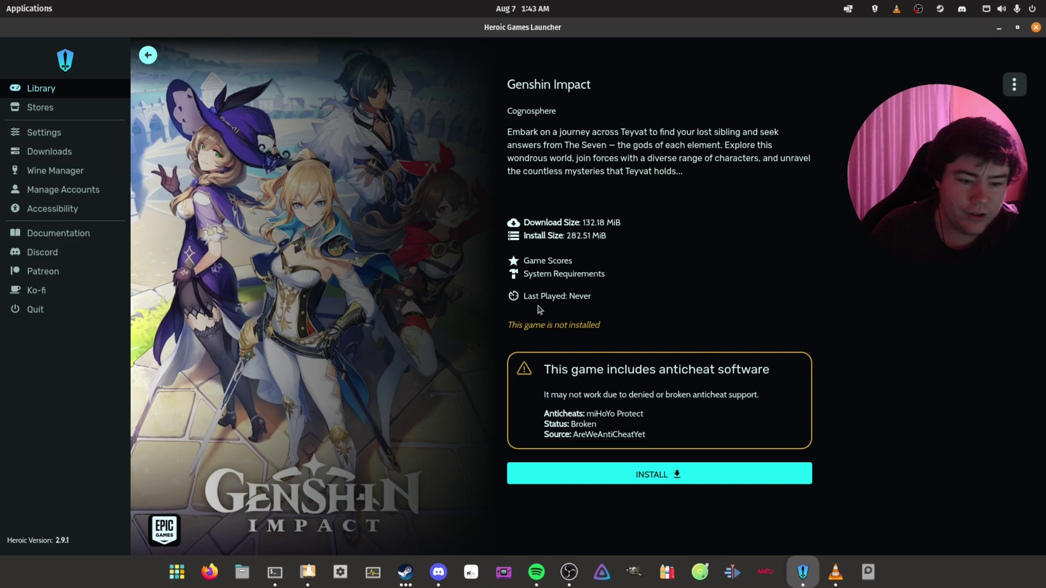
pyautogui.click(656, 475)
pyautogui.click(669, 512)
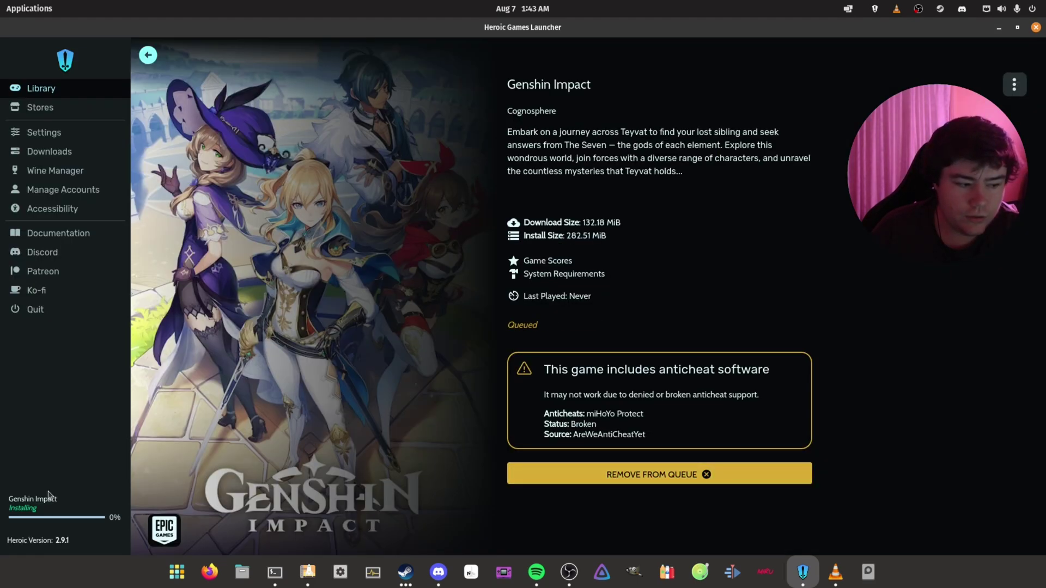
pyautogui.click(65, 158)
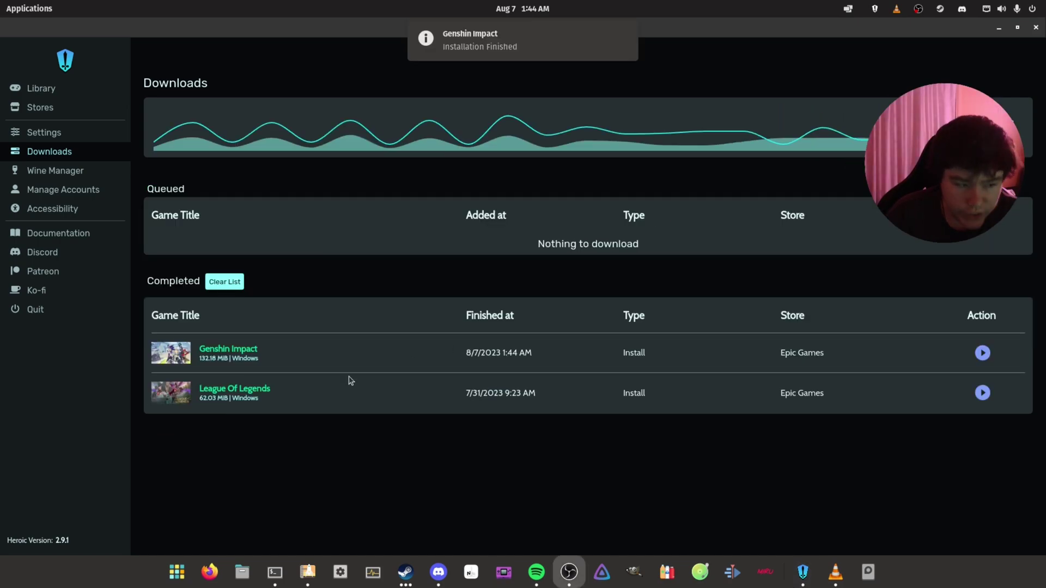
# Step: Launch Genshin Impact from the library and move the Wine configuration window off the launcher
pyautogui.click(106, 88)
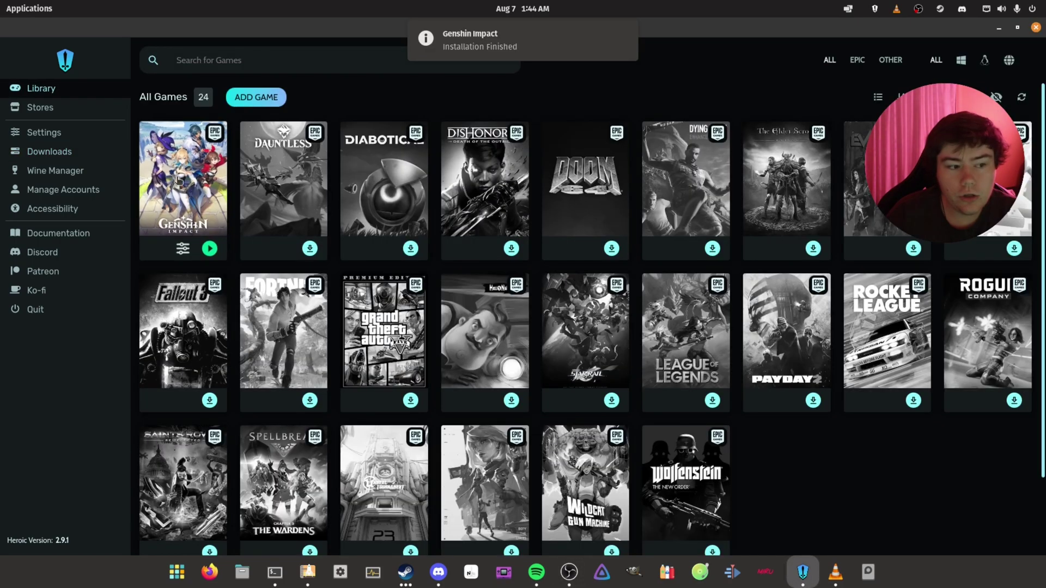
pyautogui.click(209, 249)
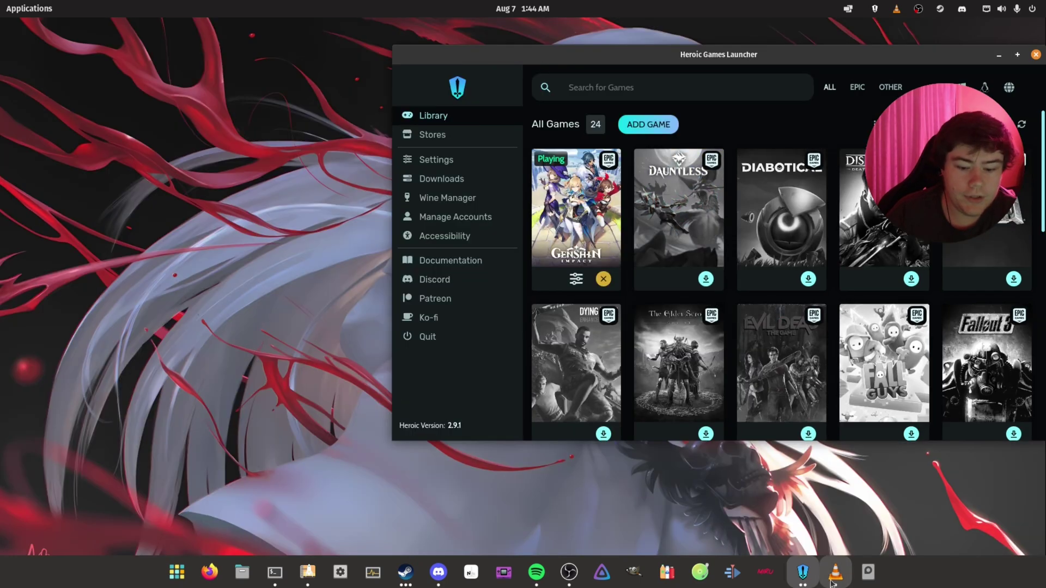
pyautogui.moveTo(832, 584)
pyautogui.click(881, 492)
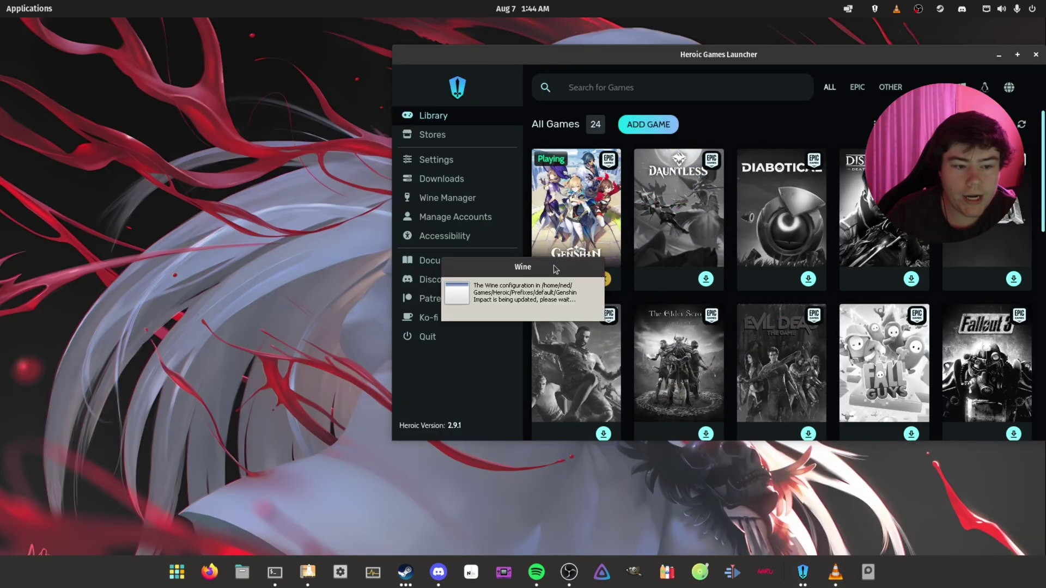
pyautogui.moveTo(549, 268); pyautogui.dragTo(321, 187)
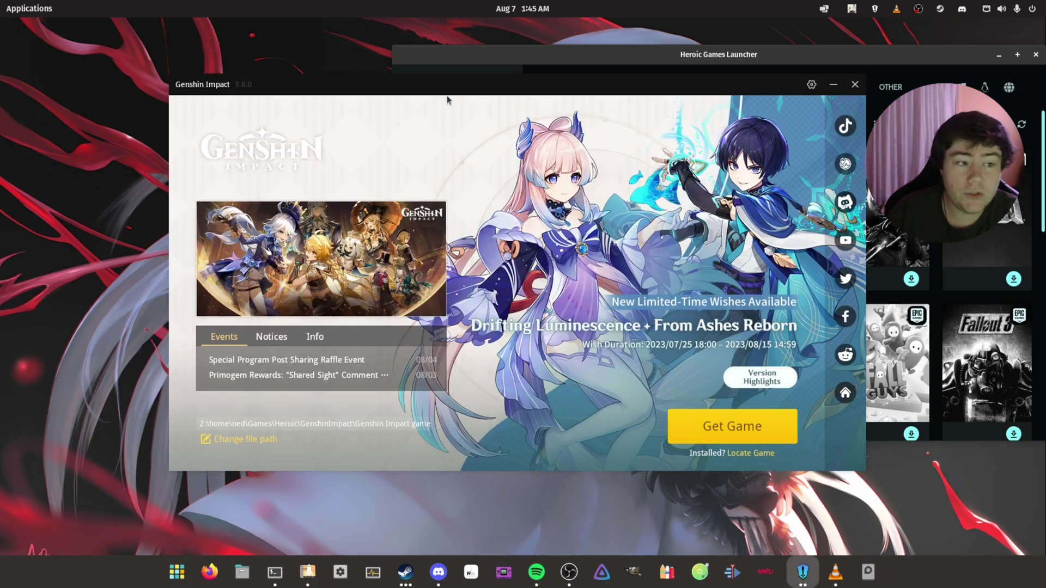
# Step: Reposition the Genshin Impact launcher window on the desktop and try to download the game to the preset path
pyautogui.moveTo(368, 80); pyautogui.dragTo(278, 88)
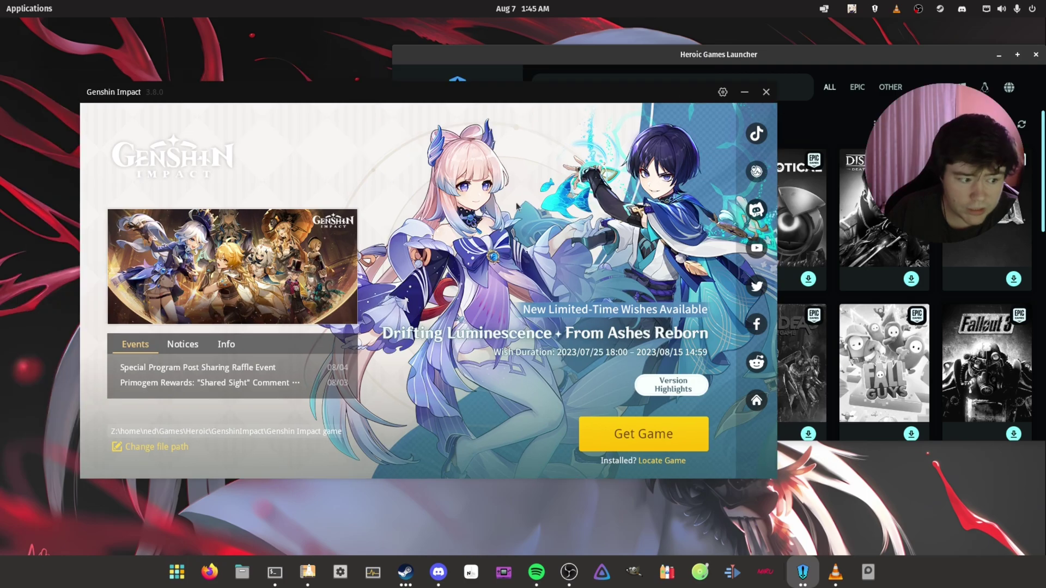
pyautogui.moveTo(454, 93); pyautogui.dragTo(576, 101)
pyautogui.moveTo(414, 88); pyautogui.dragTo(403, 128)
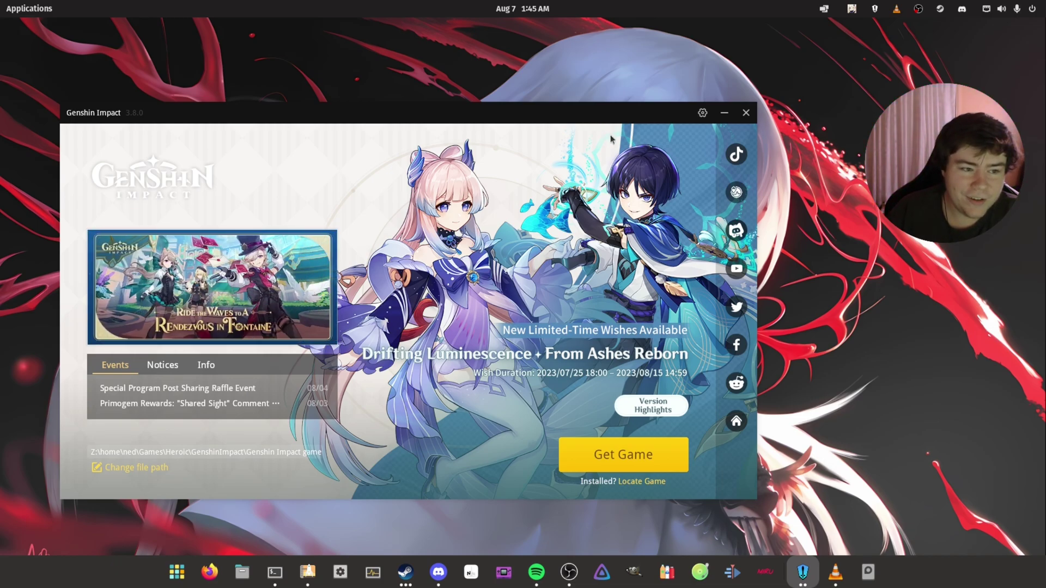
pyautogui.click(573, 454)
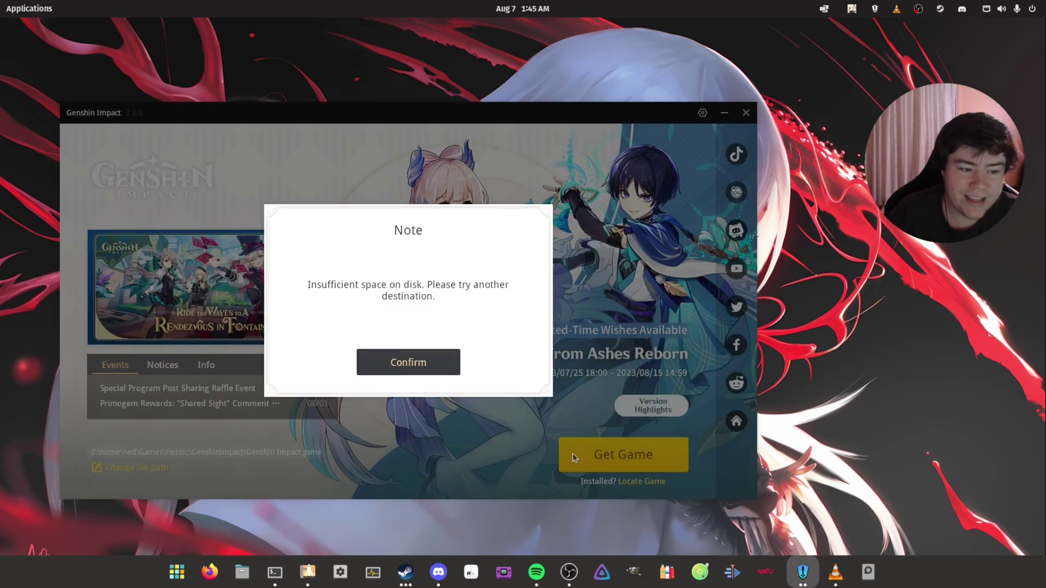
# Step: Dismiss the disk space note and check the drives' available space in the file manager
pyautogui.click(410, 370)
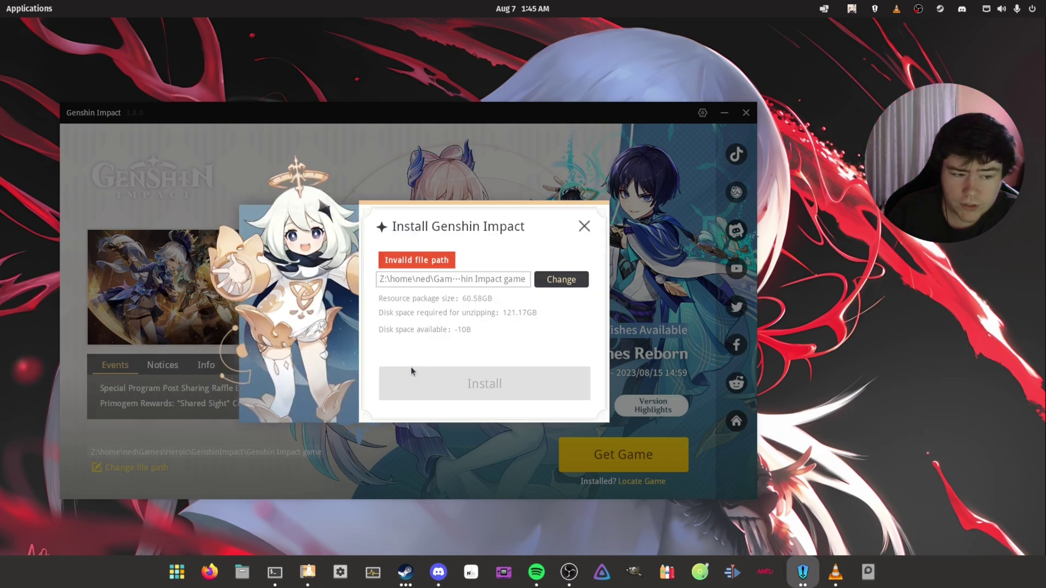
pyautogui.click(243, 571)
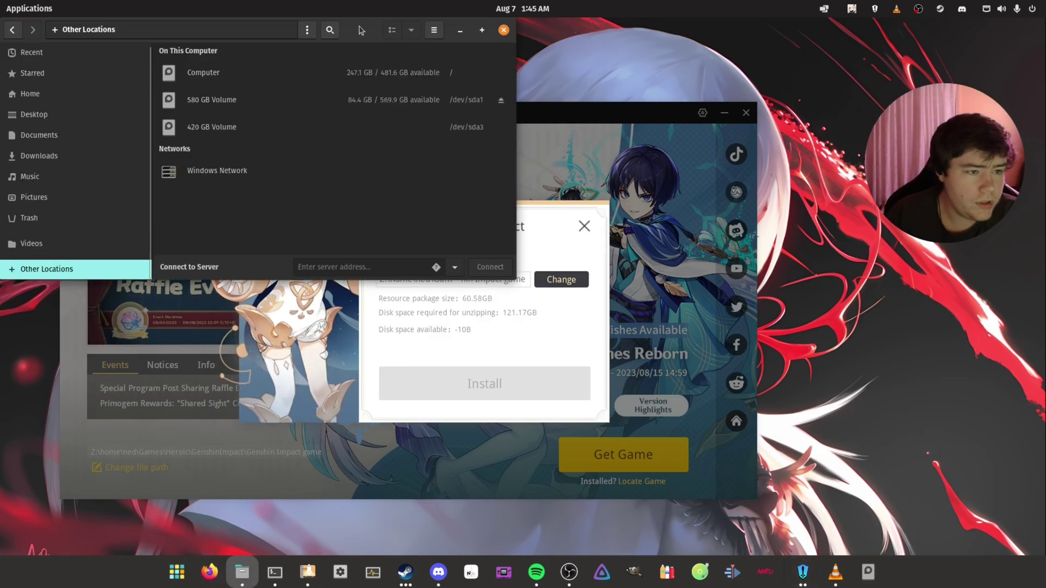
pyautogui.moveTo(356, 22); pyautogui.dragTo(355, 49)
pyautogui.click(461, 56)
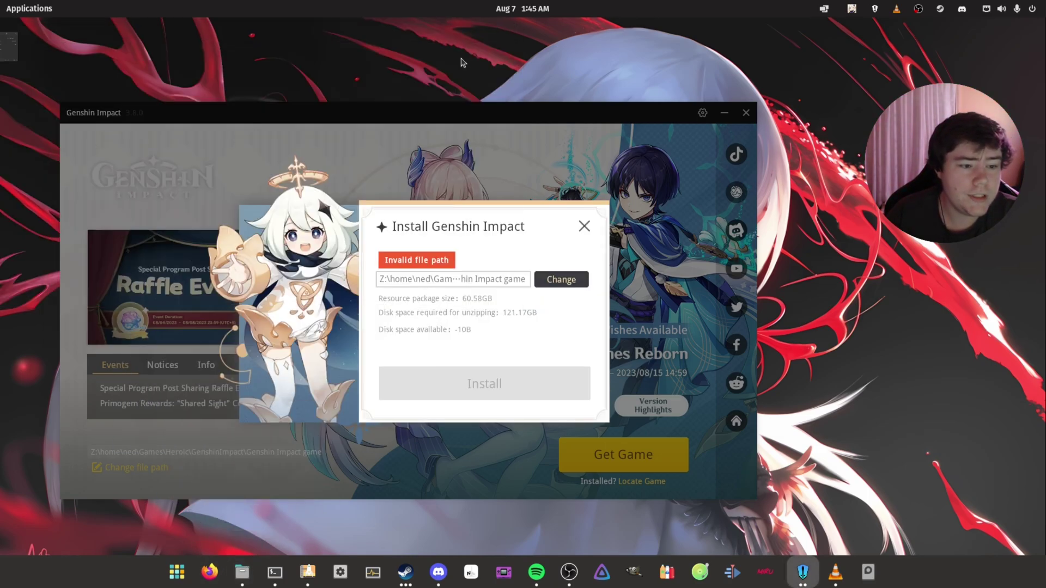
# Step: Change the game's install location to the C: drive
pyautogui.click(561, 280)
pyautogui.click(306, 190)
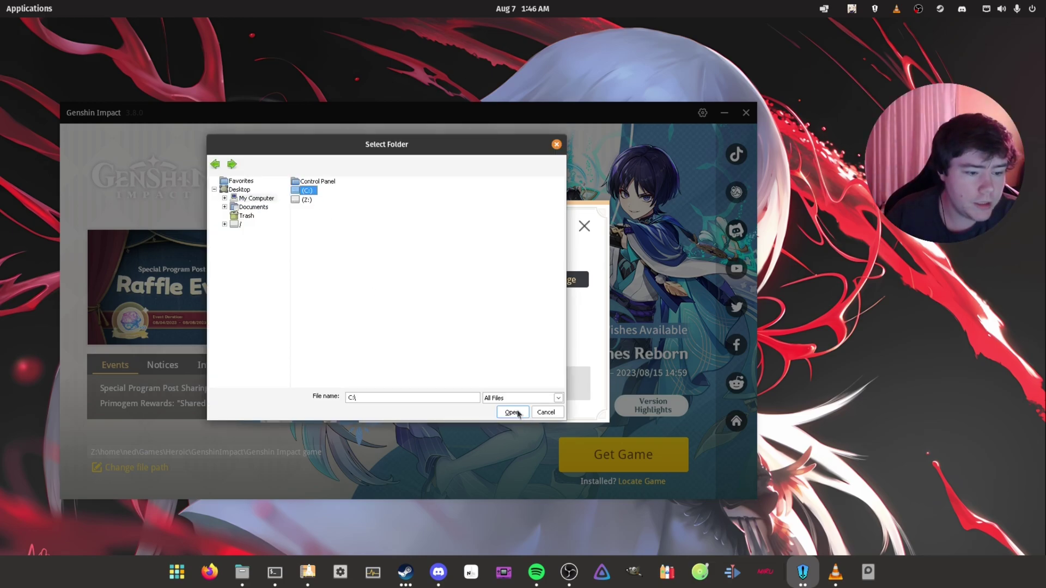
pyautogui.click(512, 412)
# Step: Reopen the install folder selection, browse to Program Files (x86) on the C: drive and try to choose it
pyautogui.click(561, 279)
pyautogui.click(224, 198)
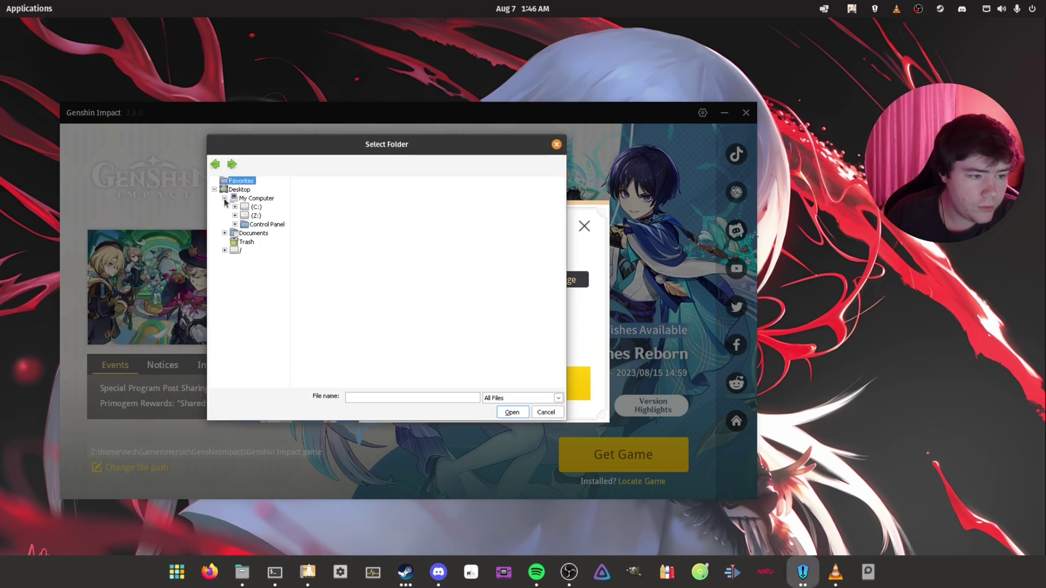
pyautogui.click(234, 207)
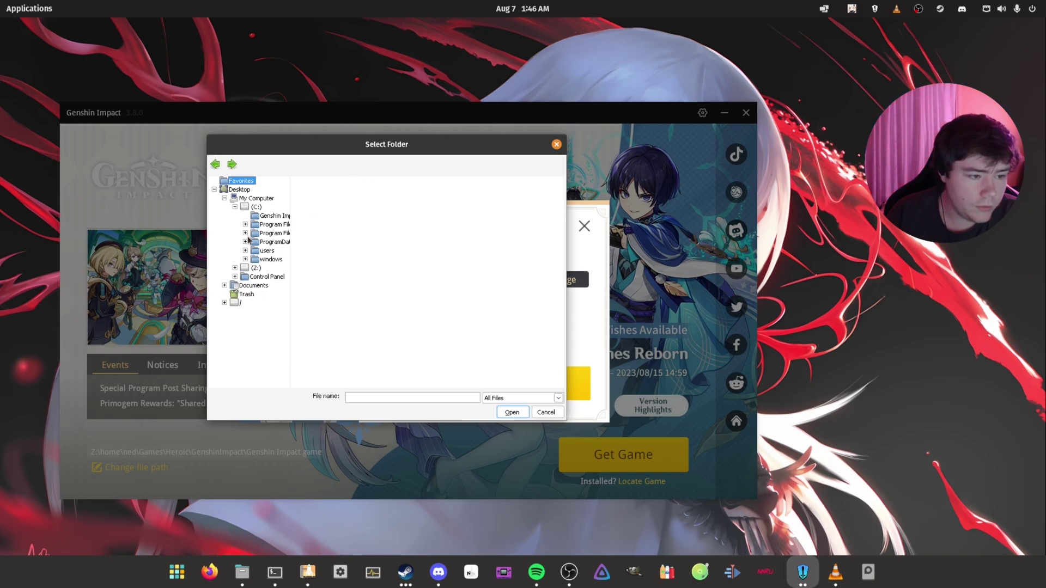
pyautogui.click(245, 233)
pyautogui.click(274, 233)
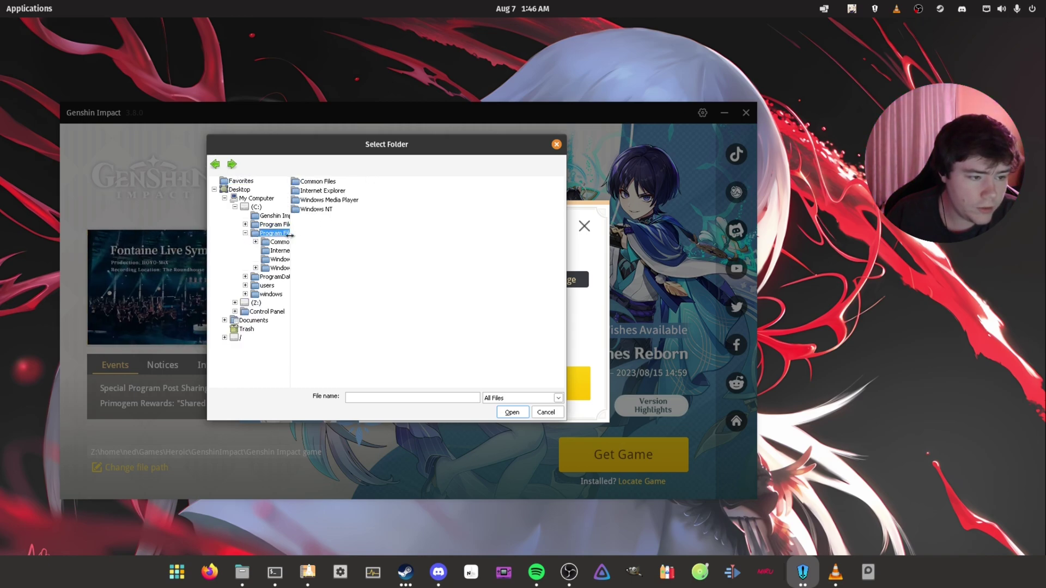
pyautogui.moveTo(291, 239); pyautogui.dragTo(315, 243)
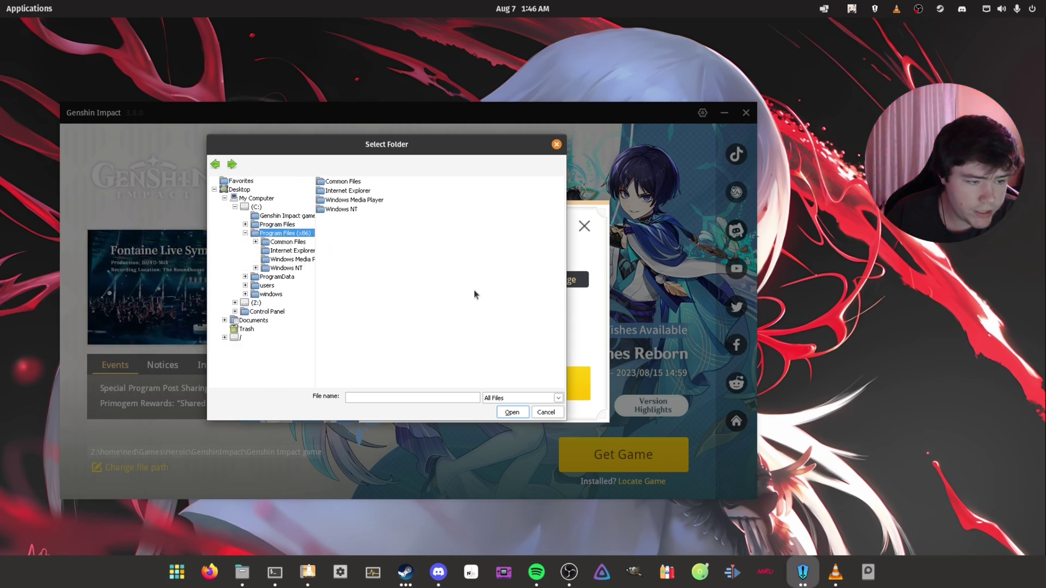
pyautogui.click(508, 414)
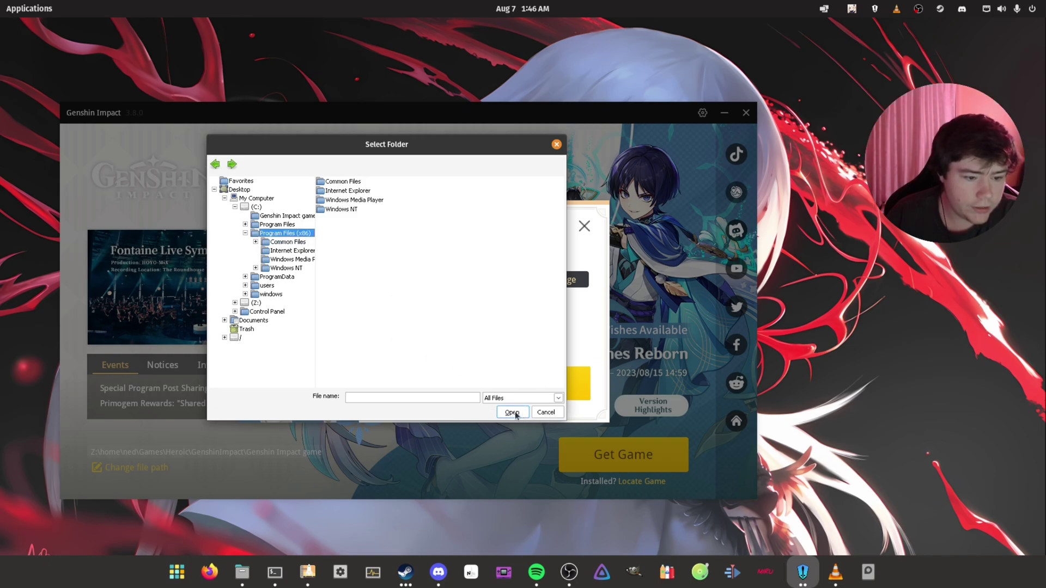
pyautogui.click(511, 414)
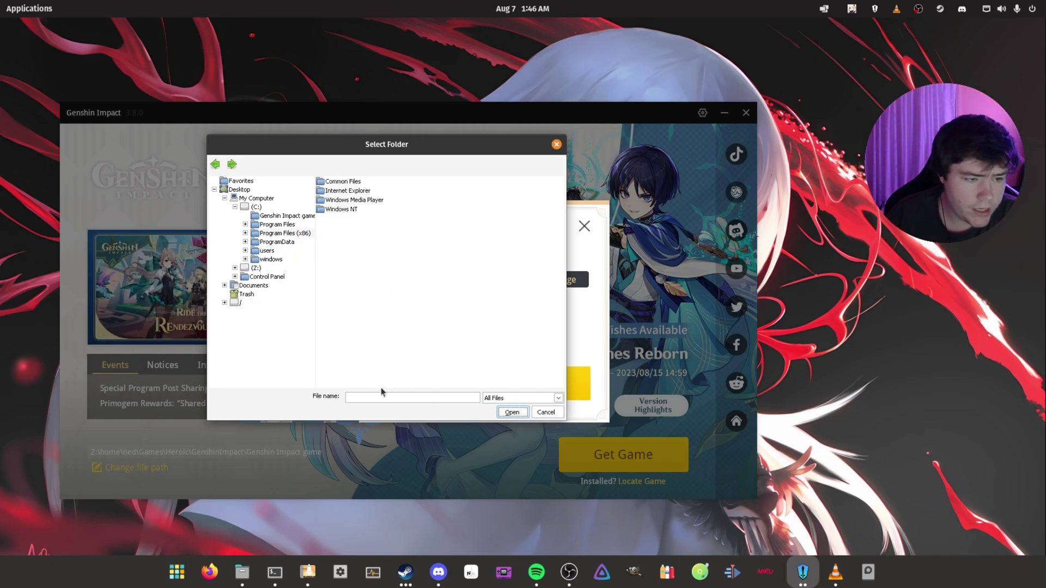
# Step: Choose an install path under C:\Program Files (x86) by shortening the Common Files path, and start installing the game
pyautogui.click(335, 183)
pyautogui.click(452, 395)
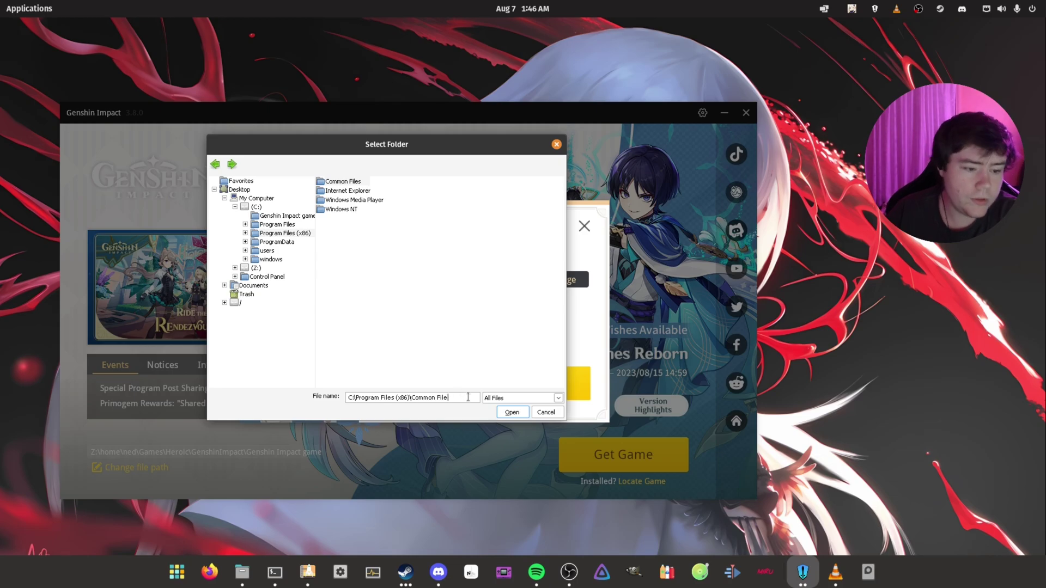
pyautogui.press('BackSpace')
pyautogui.press('BackSpace')
pyautogui.press('BackSpace')
pyautogui.press('BackSpace')
pyautogui.press('BackSpace')
pyautogui.press('BackSpace')
pyautogui.click(511, 413)
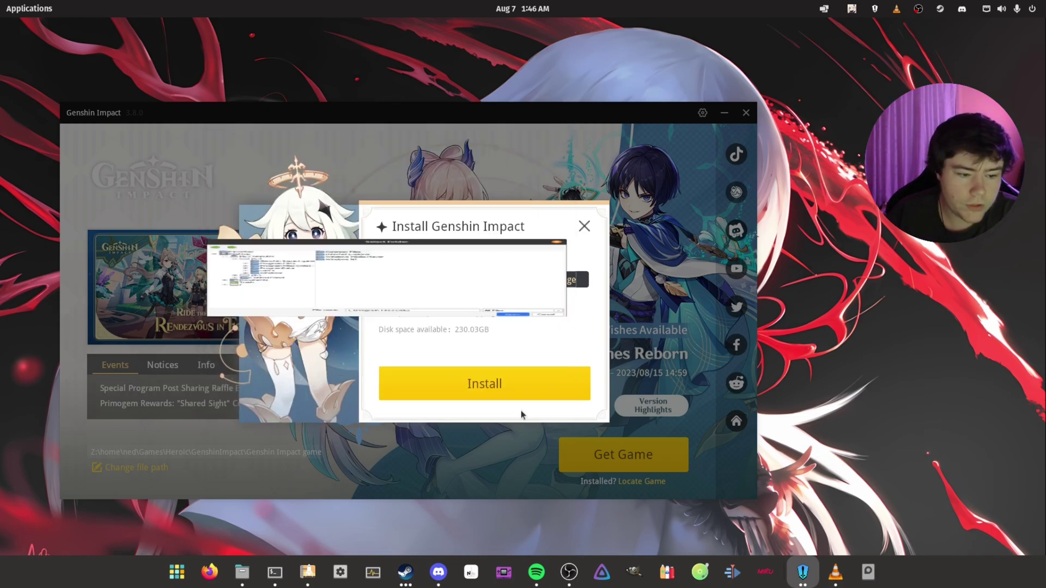
pyautogui.click(443, 382)
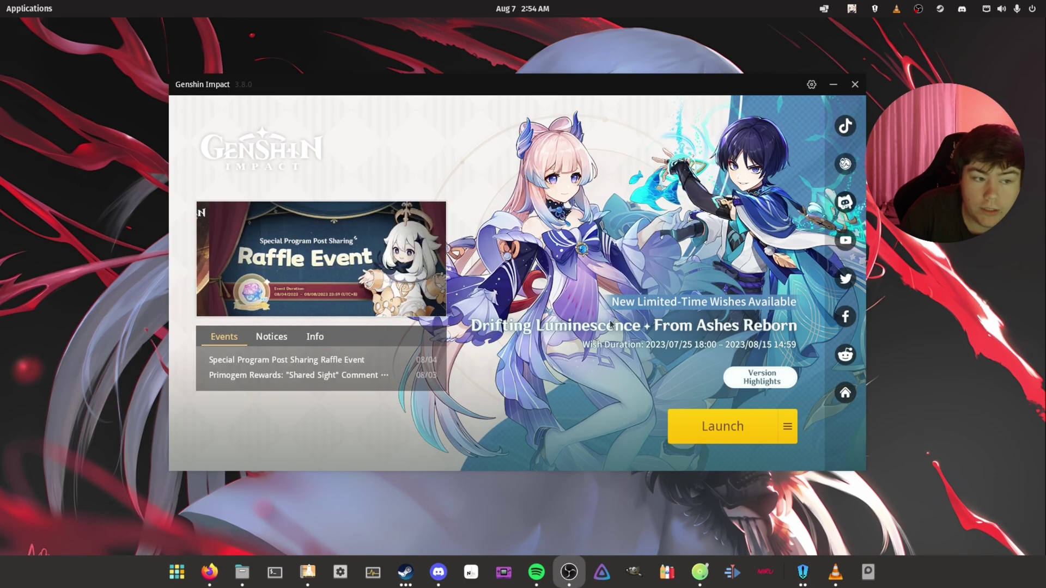
# Step: Launch the installed game and switch to the Heroic Games Launcher window while it runs
pyautogui.click(696, 430)
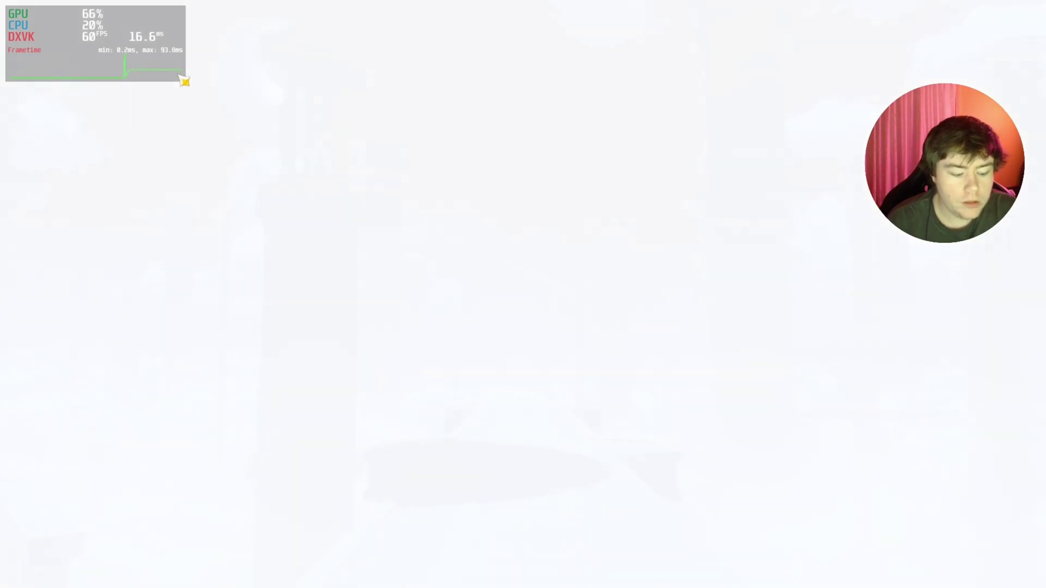
pyautogui.hotkey('alt', 'Tab')
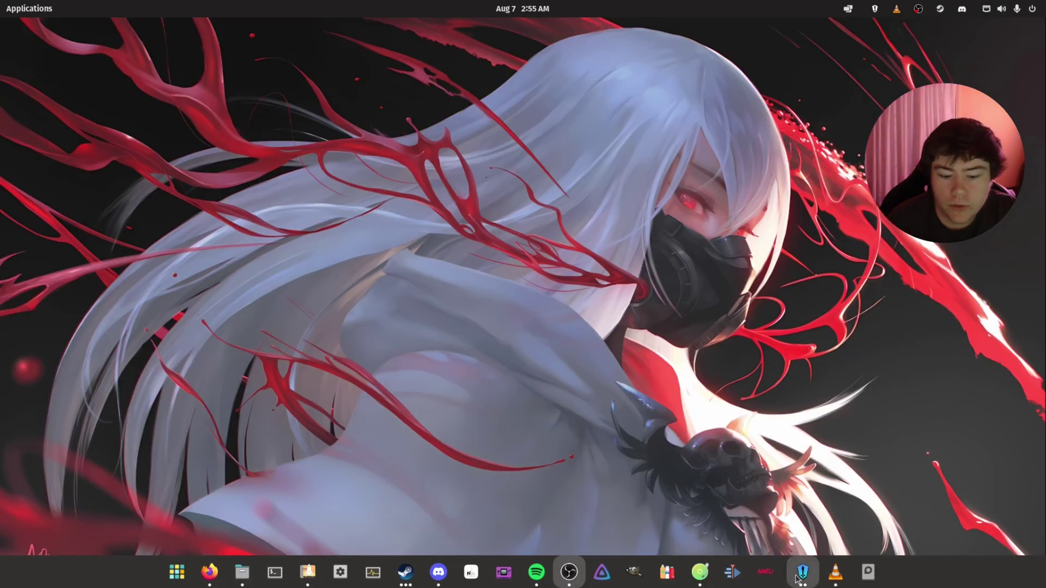
pyautogui.moveTo(803, 571)
pyautogui.click(710, 502)
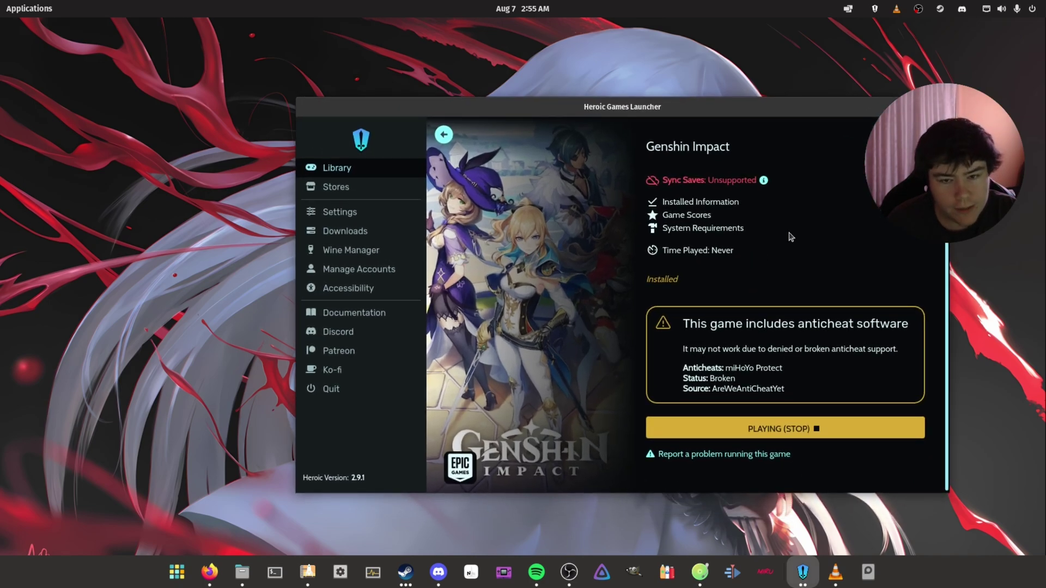
# Step: Review Genshin Impact's Wine settings and its other options in Heroic, including the Enable Mangohud option
pyautogui.click(926, 146)
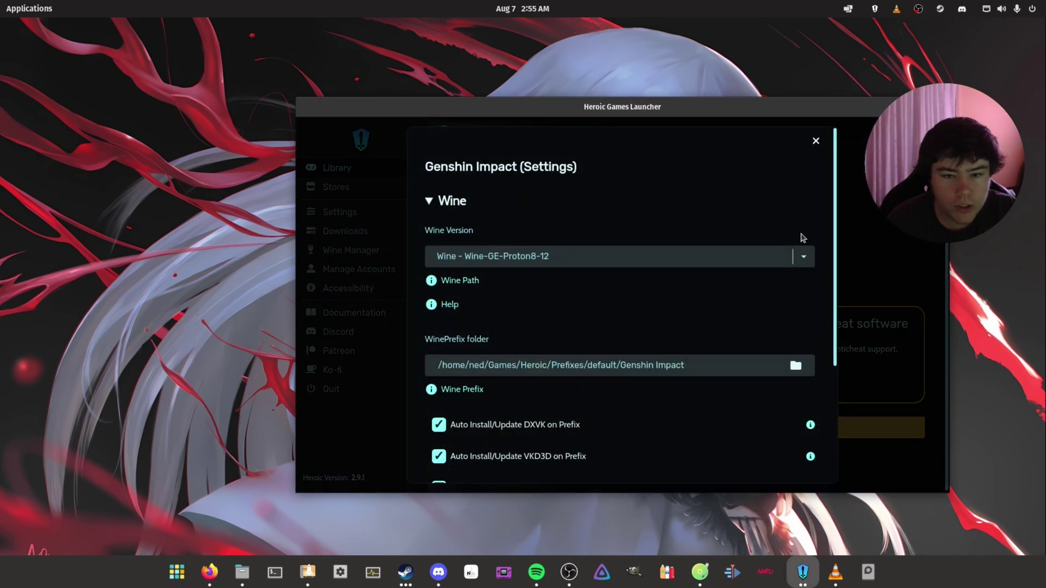
pyautogui.scroll(-3, 608, 373)
pyautogui.scroll(-1, 608, 373)
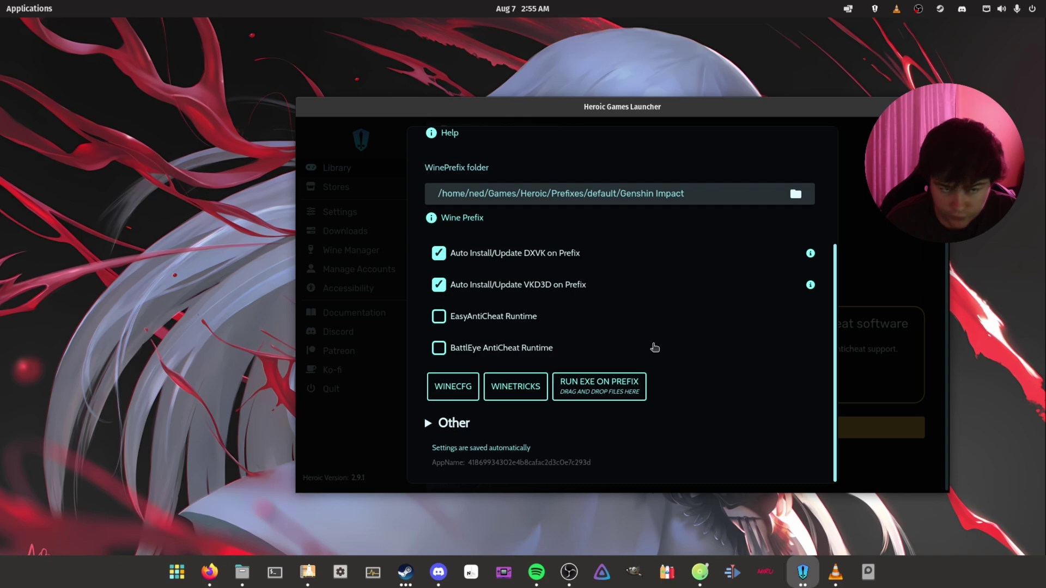
pyautogui.click(452, 428)
pyautogui.scroll(-8, 621, 430)
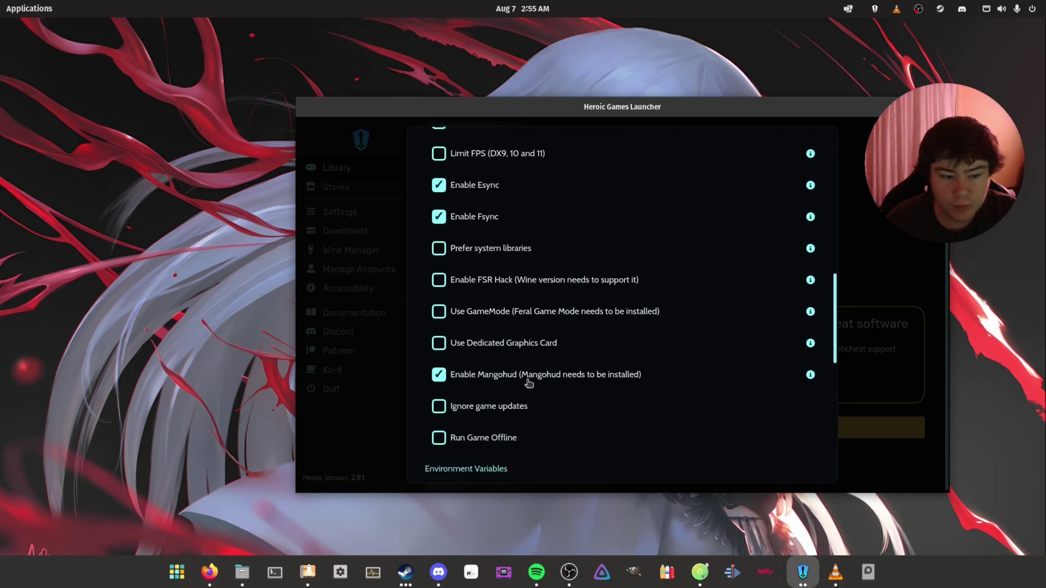
# Step: In the terminal, run "flatpak install mangohud", choosing the user flathub remote and the 22.08 VulkanLayer runtime, and minimize the terminal
pyautogui.click(275, 571)
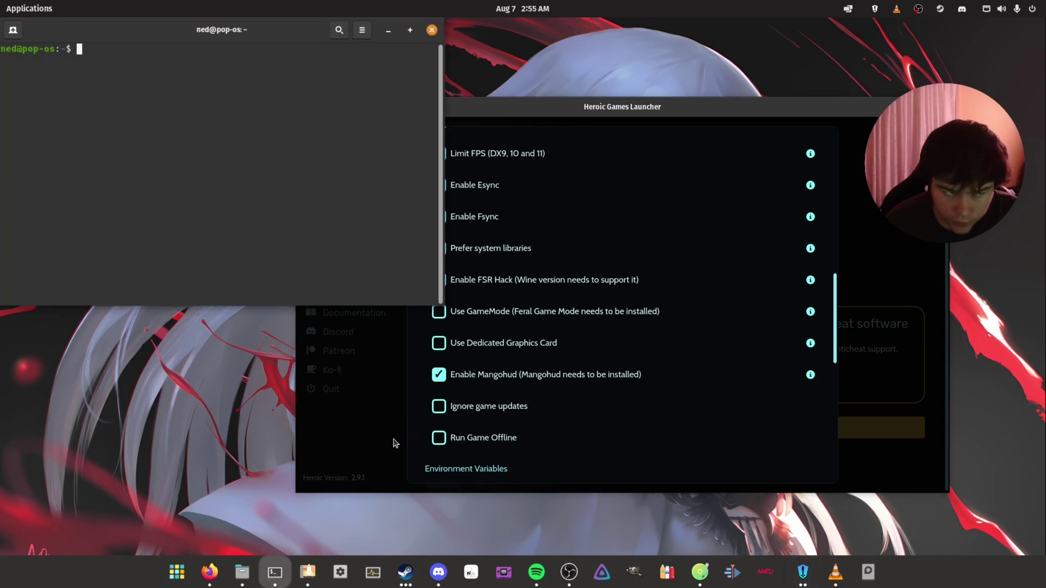
pyautogui.write('flatpak ')
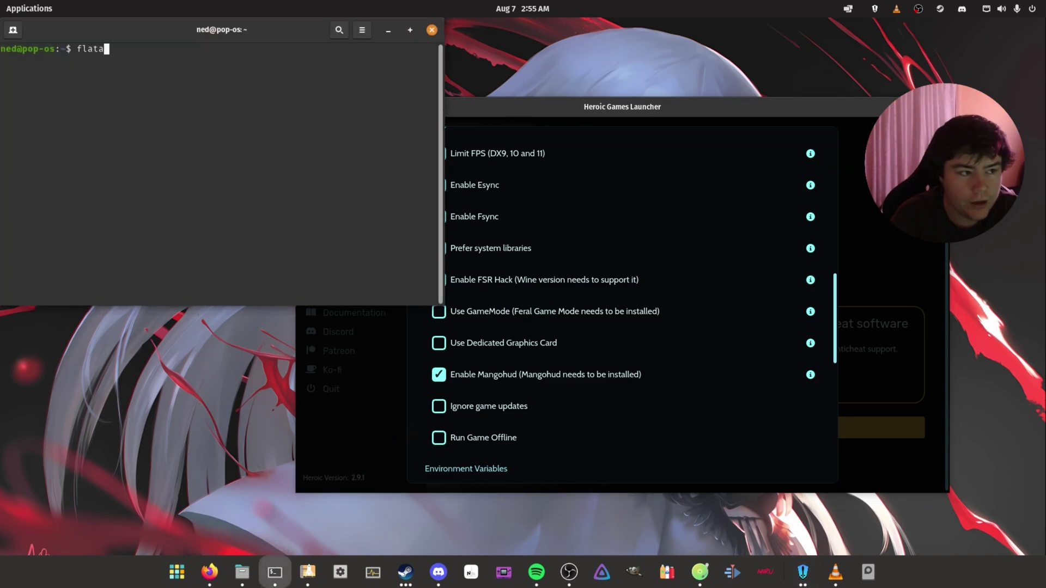
pyautogui.write('in')
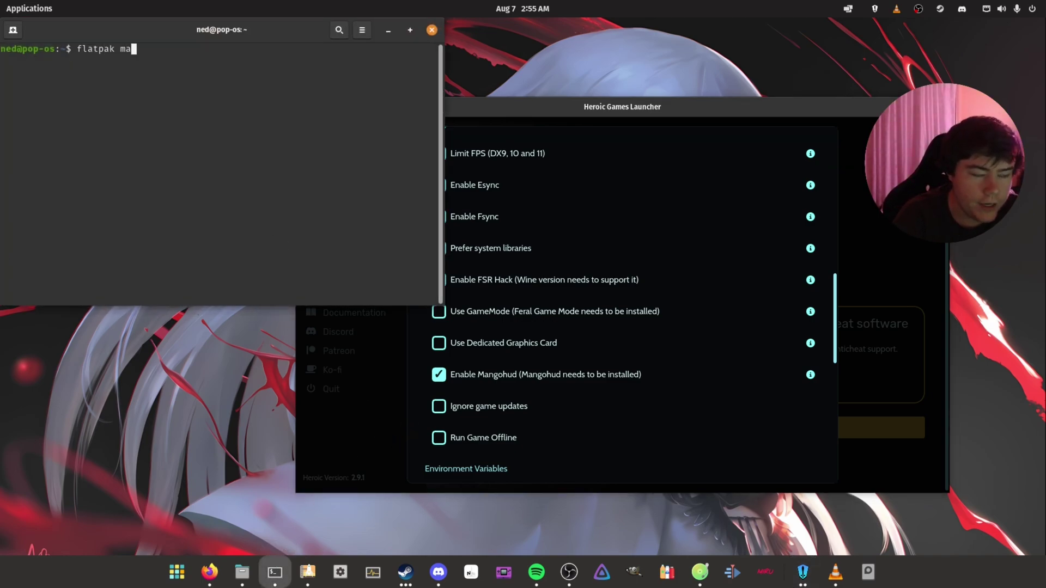
pyautogui.press('BackSpace')
pyautogui.press('BackSpace')
pyautogui.write('install mangohud')
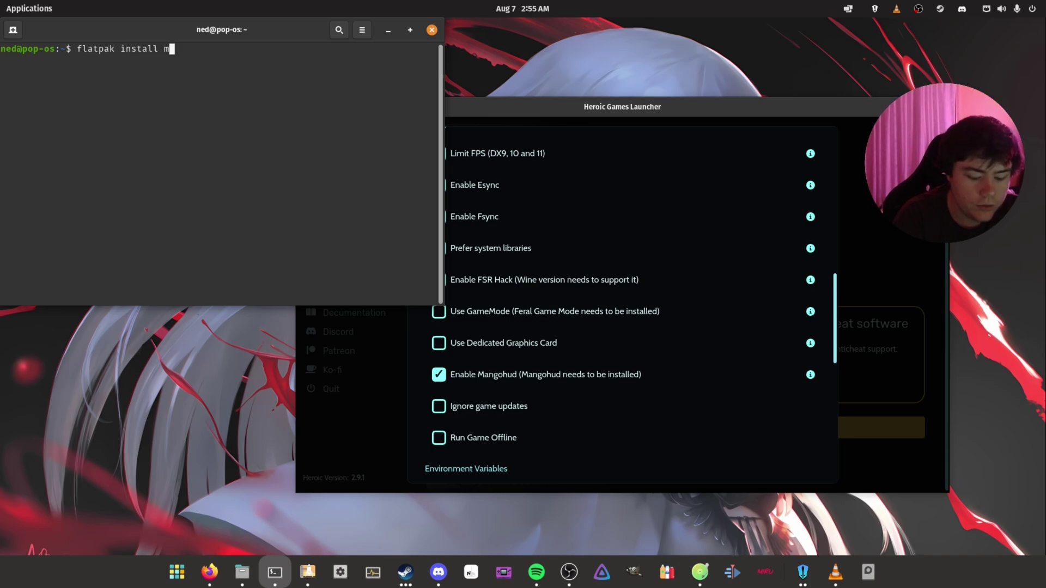
pyautogui.press('Return')
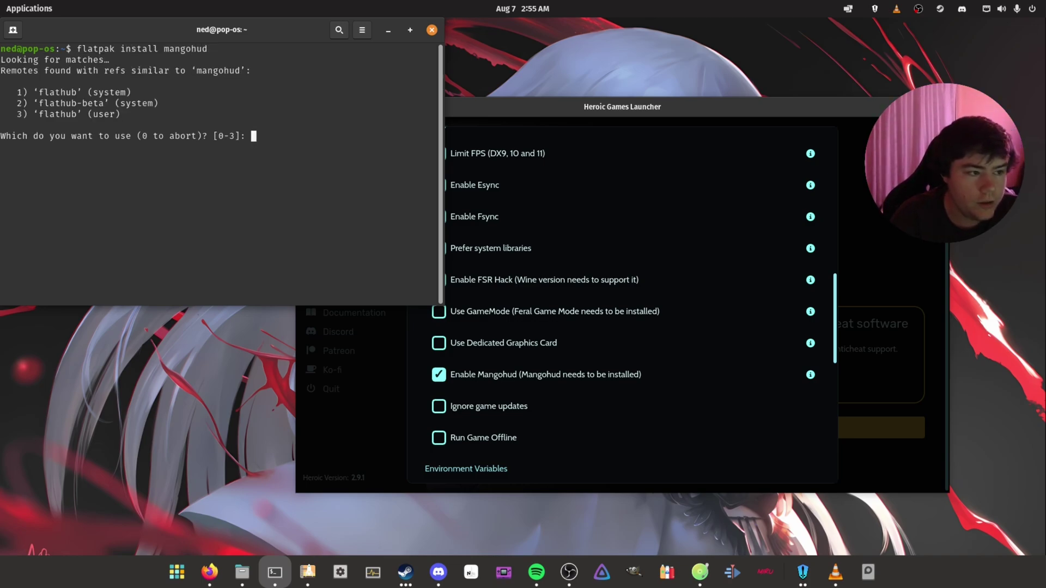
pyautogui.write('3')
pyautogui.press('Return')
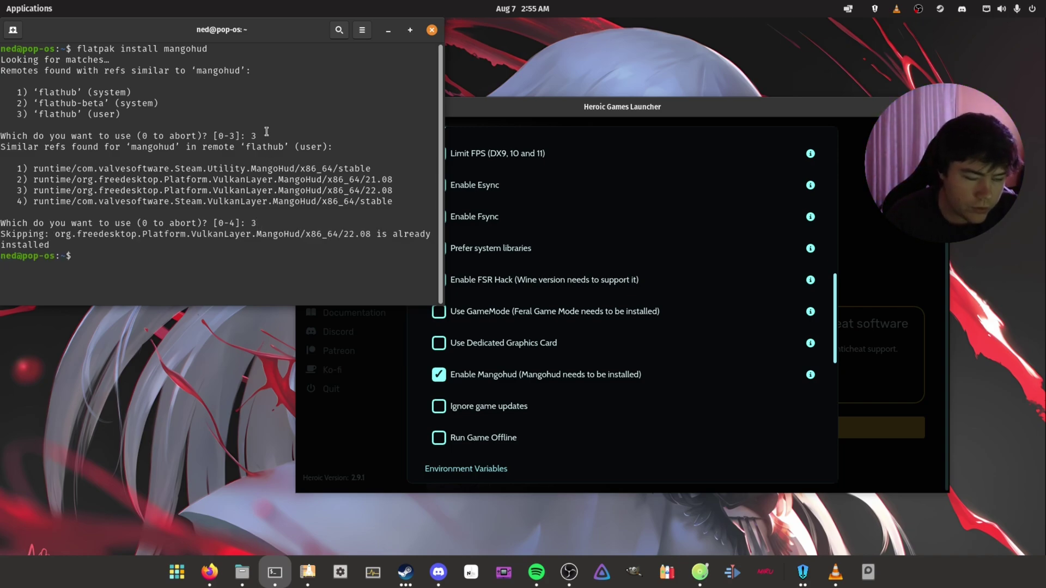
pyautogui.click(390, 30)
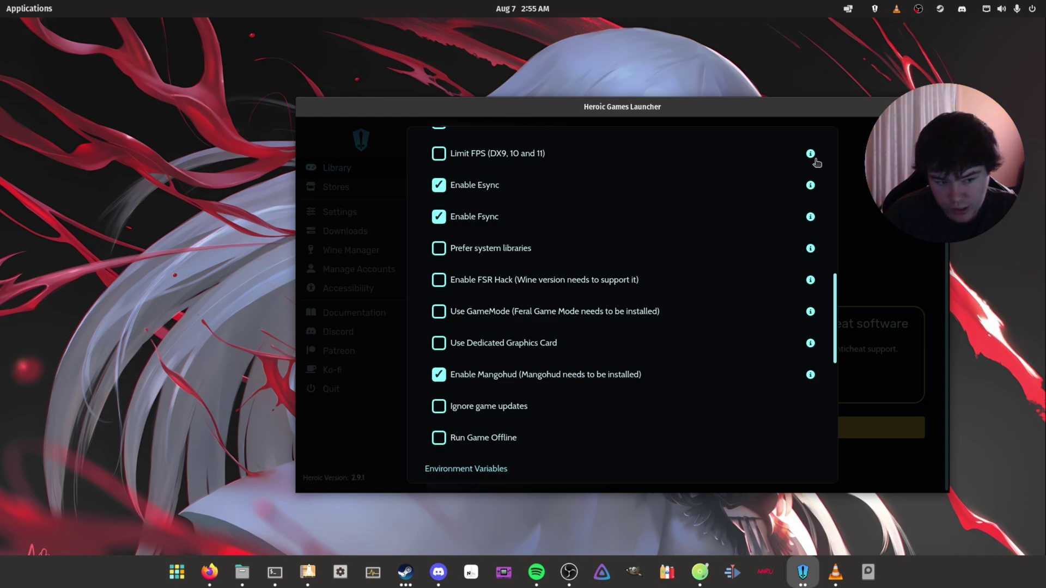
# Step: Close the game's settings in Heroic and switch back to the running Genshin Impact game
pyautogui.click(870, 196)
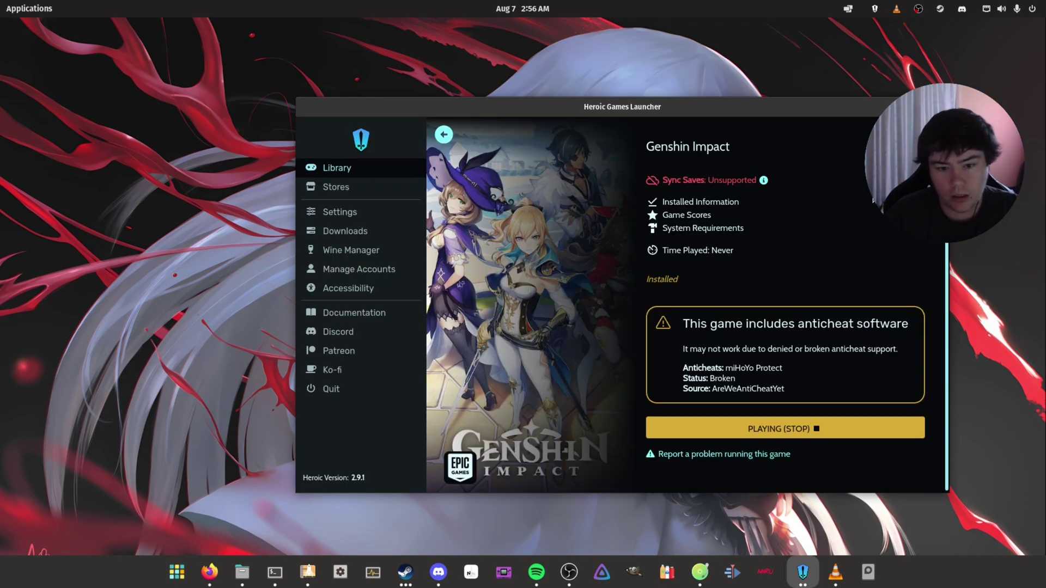
pyautogui.moveTo(811, 561)
pyautogui.click(857, 512)
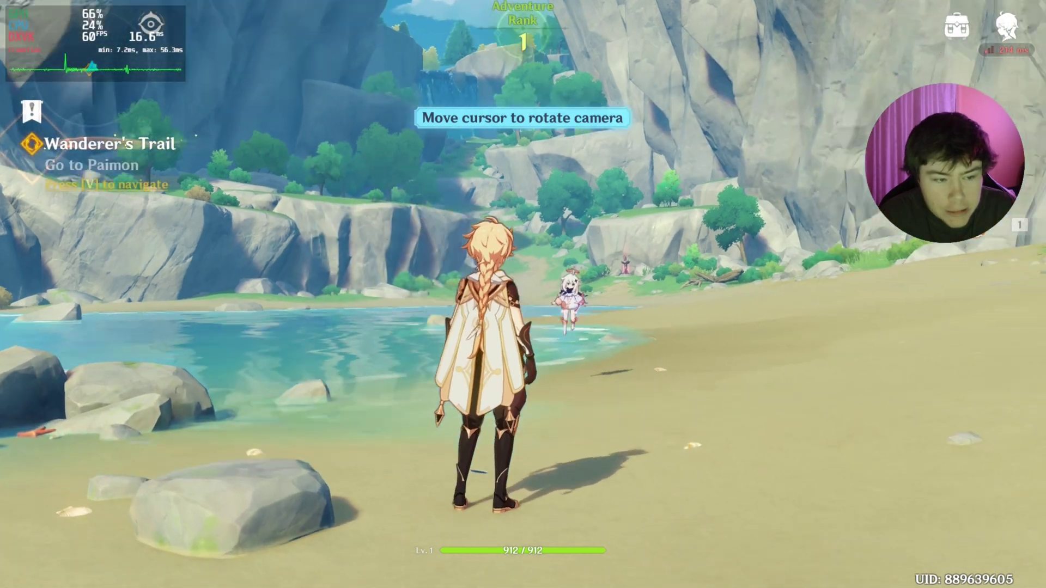
# Step: Adjust the camera distance and run the character across the beach to test the game
pyautogui.scroll(3, 523, 294)
pyautogui.press('a')
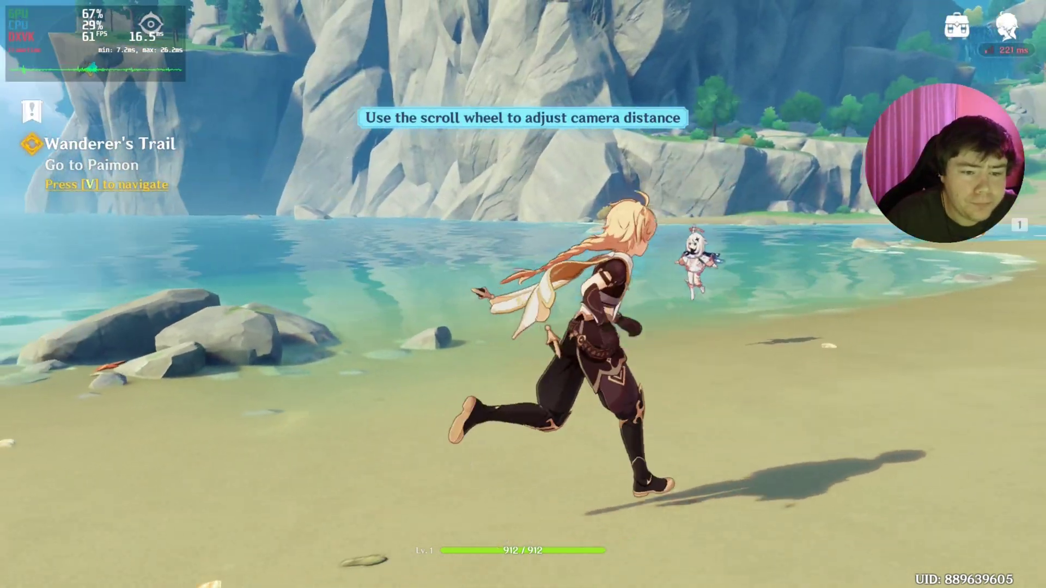
pyautogui.press('w')
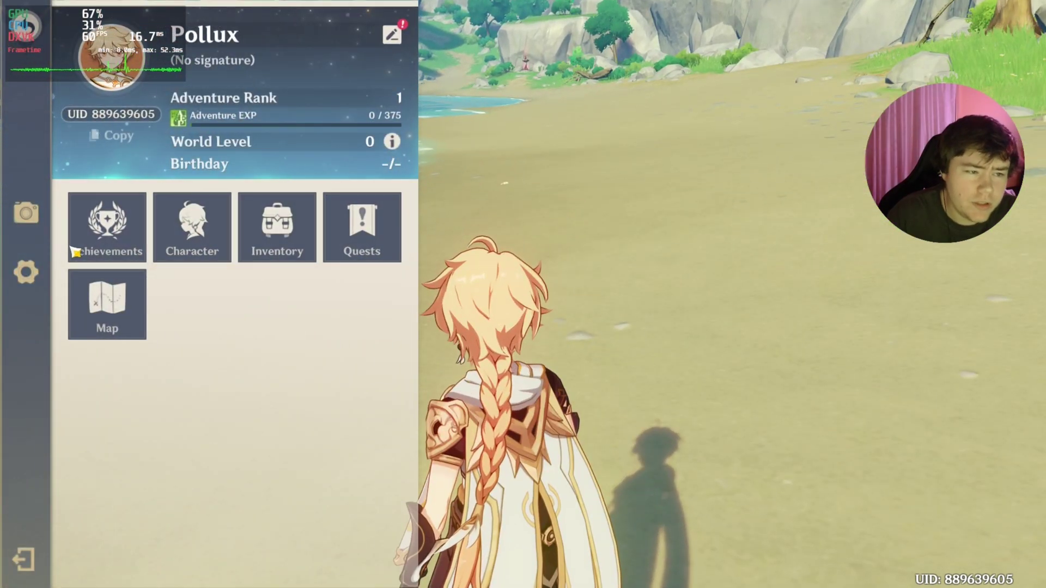
# Step: Turn V-Sync off in the game's graphics settings, keeping FPS at 60, and return to the Paimon menu
pyautogui.click(26, 271)
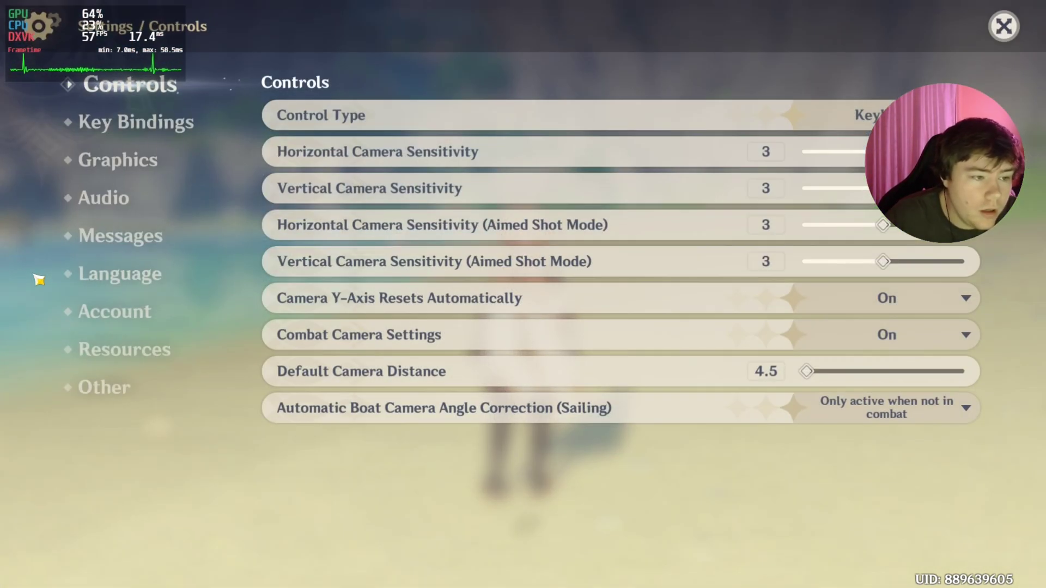
pyautogui.click(128, 158)
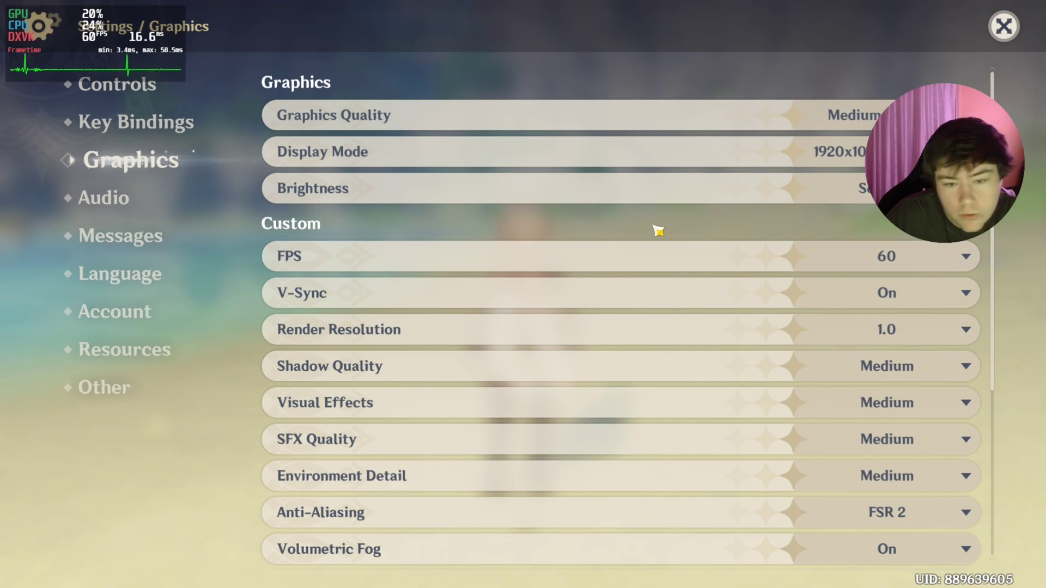
pyautogui.click(925, 255)
pyautogui.click(925, 254)
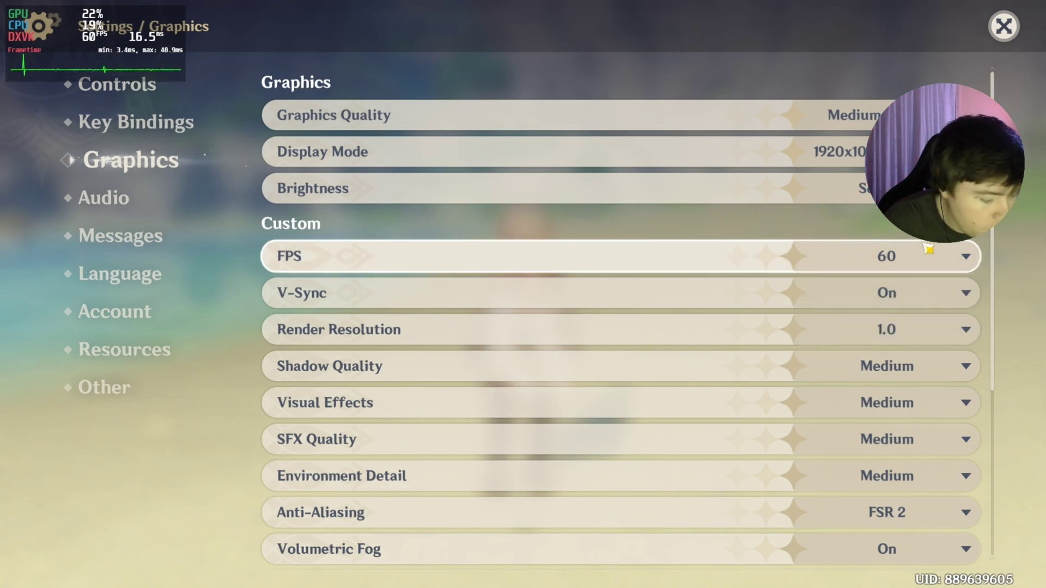
pyautogui.click(918, 289)
pyautogui.click(899, 325)
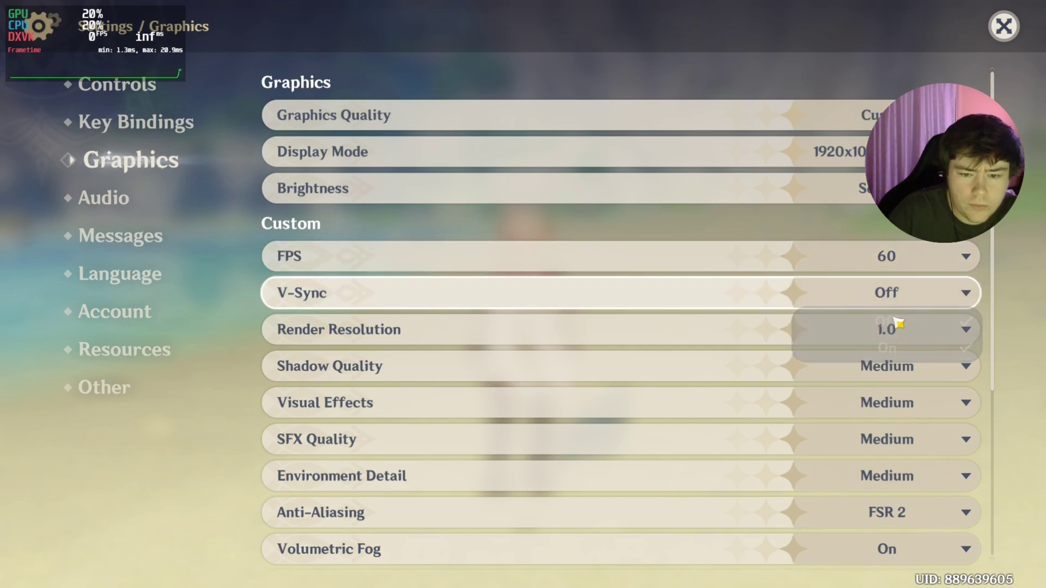
pyautogui.press('Escape')
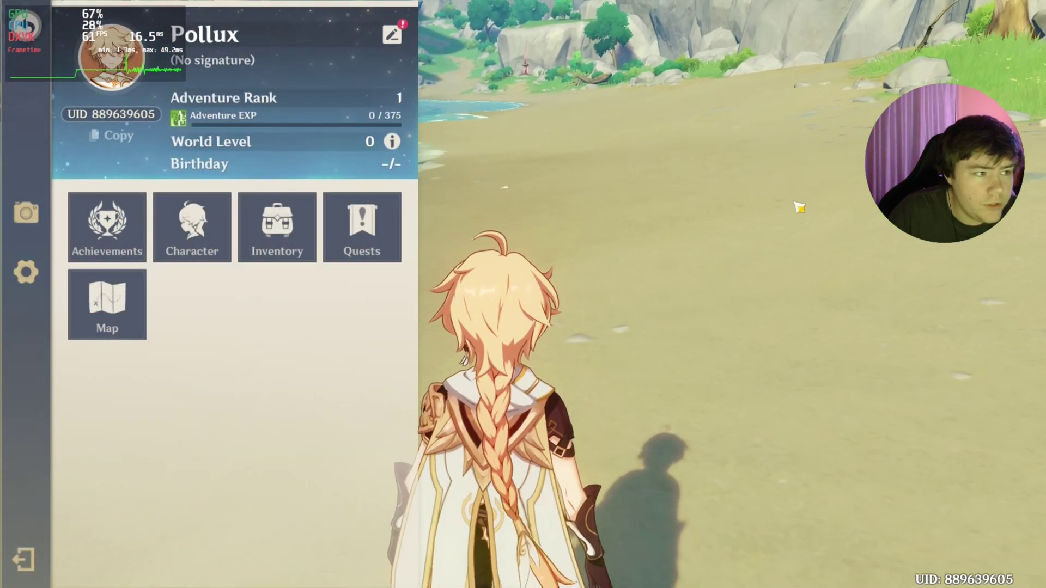
# Step: Leave the Paimon menu, move the character briefly on the beach to test performance, and reopen the menu
pyautogui.press('Escape')
pyautogui.press('a')
pyautogui.press('s')
pyautogui.press('Escape')
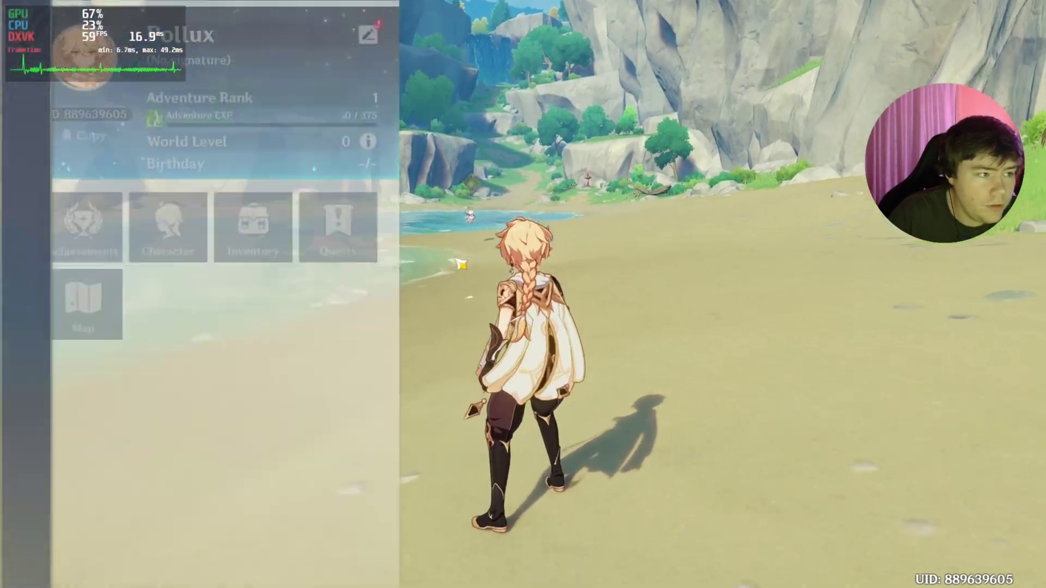
# Step: Turn Anti-Aliasing off in the game's graphics settings
pyautogui.click(27, 272)
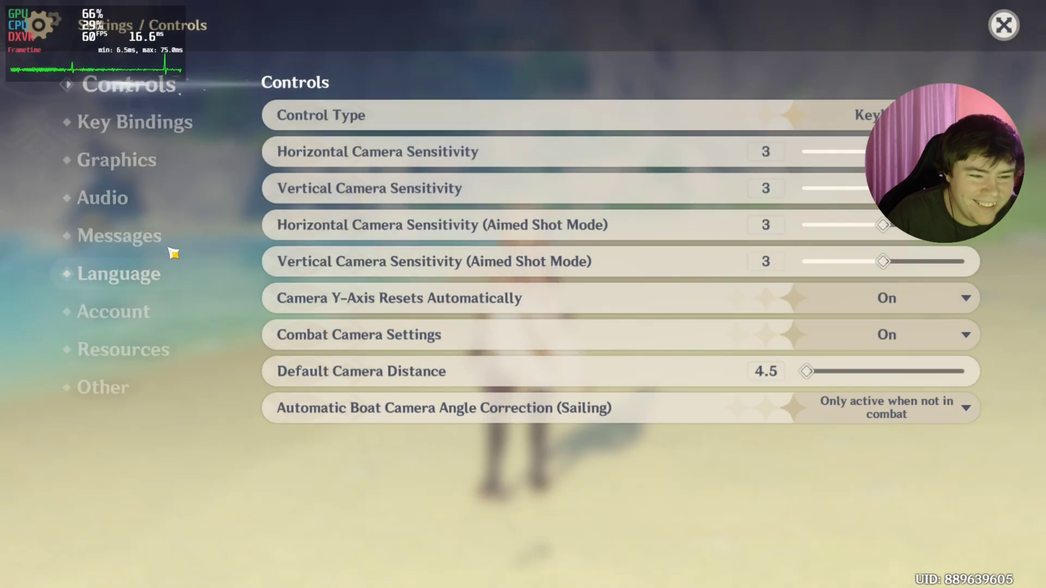
pyautogui.click(111, 166)
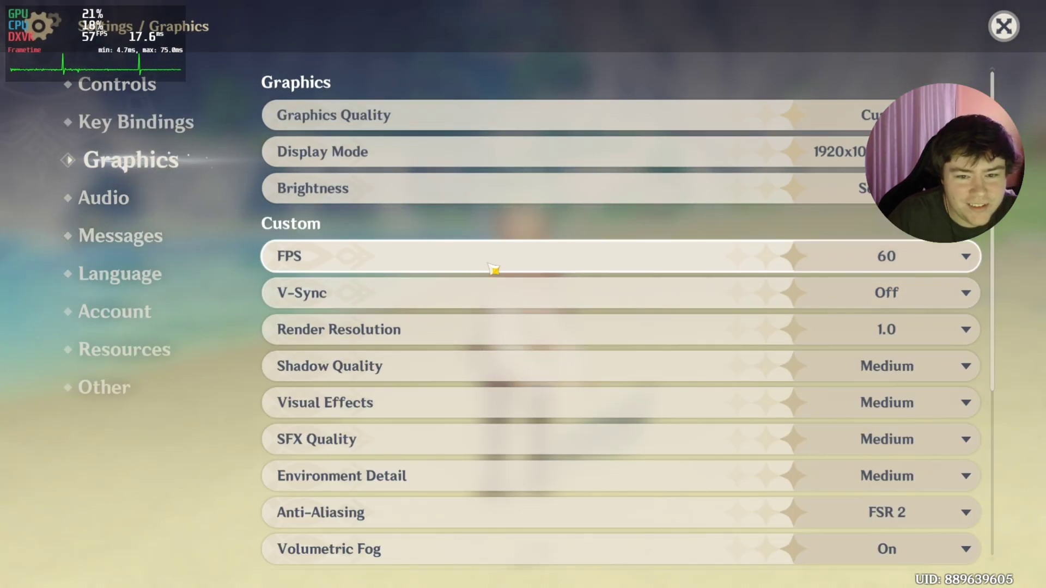
pyautogui.scroll(-2, 494, 271)
pyautogui.click(915, 444)
pyautogui.click(866, 474)
# Step: Turn Motion Blur off and look through the remaining custom graphics options
pyautogui.scroll(-3, 649, 435)
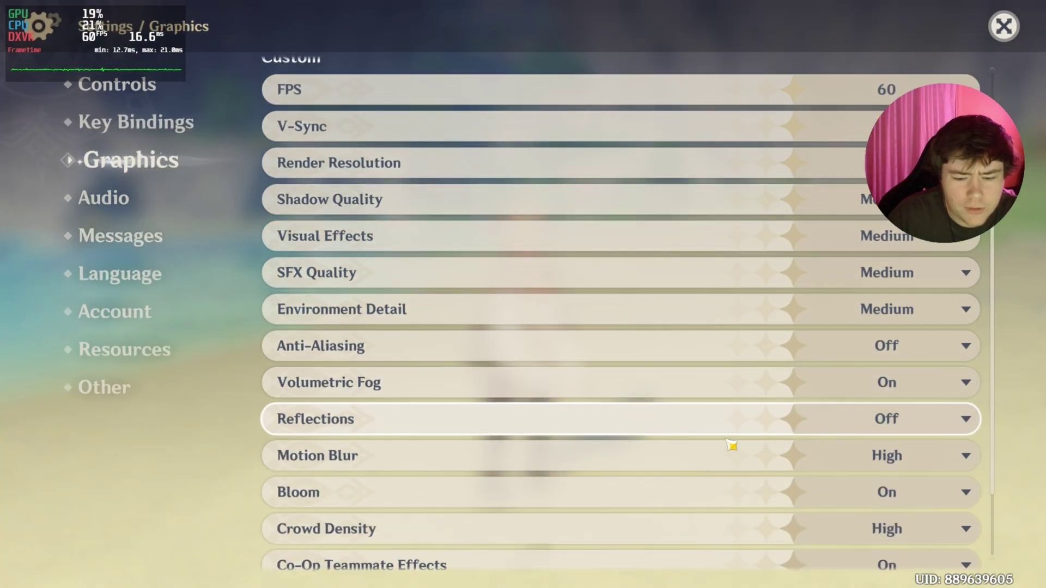
pyautogui.click(931, 443)
pyautogui.click(886, 465)
pyautogui.scroll(-1, 732, 455)
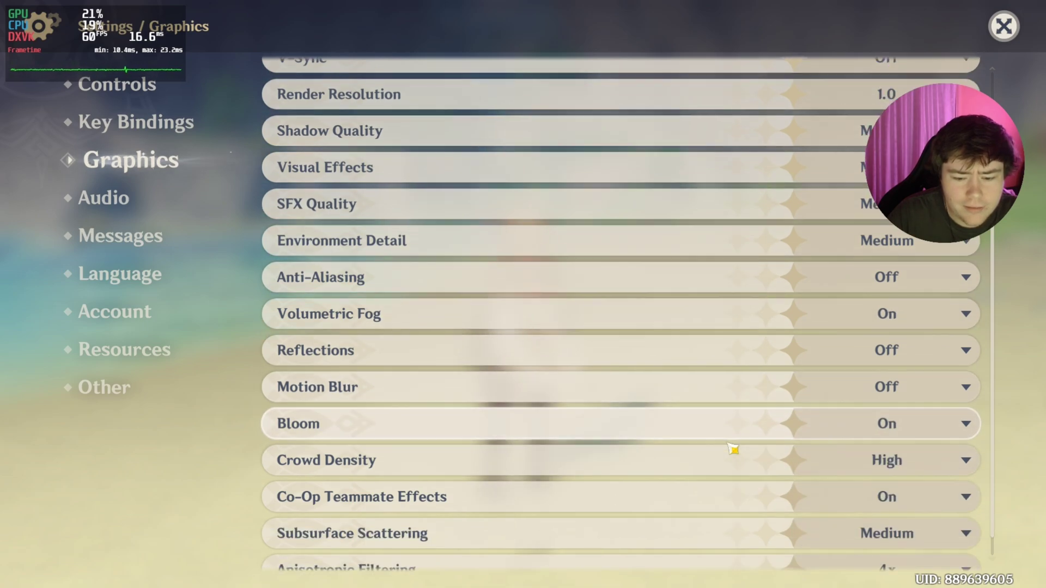
pyautogui.scroll(-1, 790, 455)
# Step: Check the FPS option, keeping it at 60, and close the settings and Paimon menu to return to the game
pyautogui.scroll(5, 607, 434)
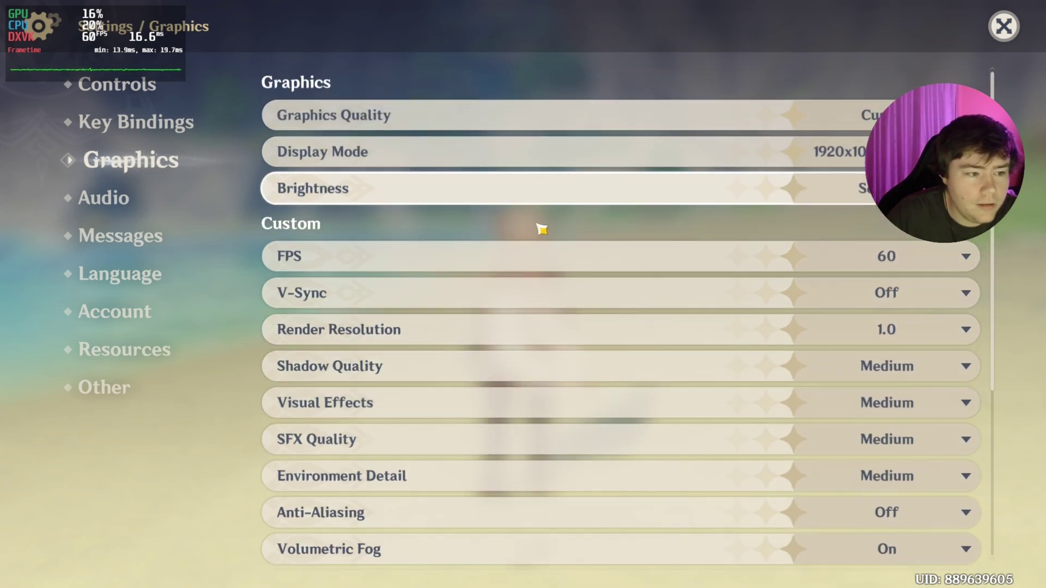
pyautogui.click(771, 259)
pyautogui.click(752, 256)
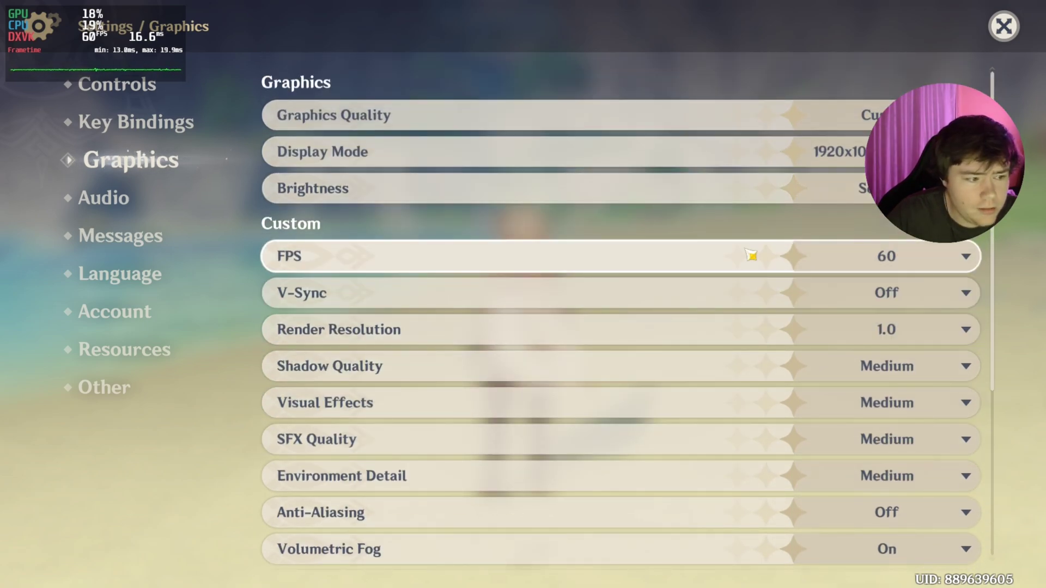
pyautogui.press('Escape')
pyautogui.press('Escape')
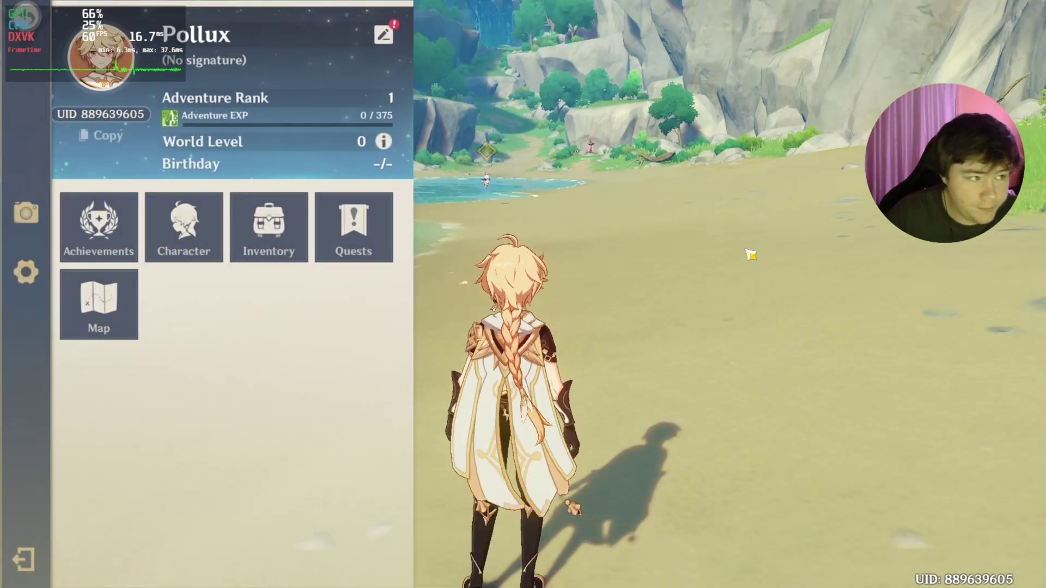
pyautogui.press('Escape')
# Step: Run the character along the beach and jump to test movement with the new graphics settings
pyautogui.press('w')
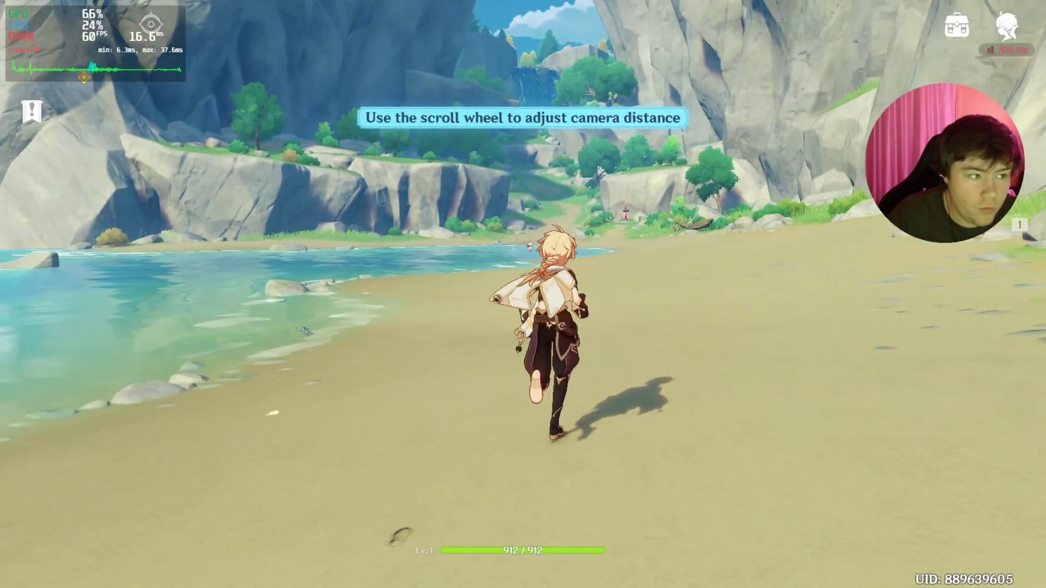
pyautogui.press('a')
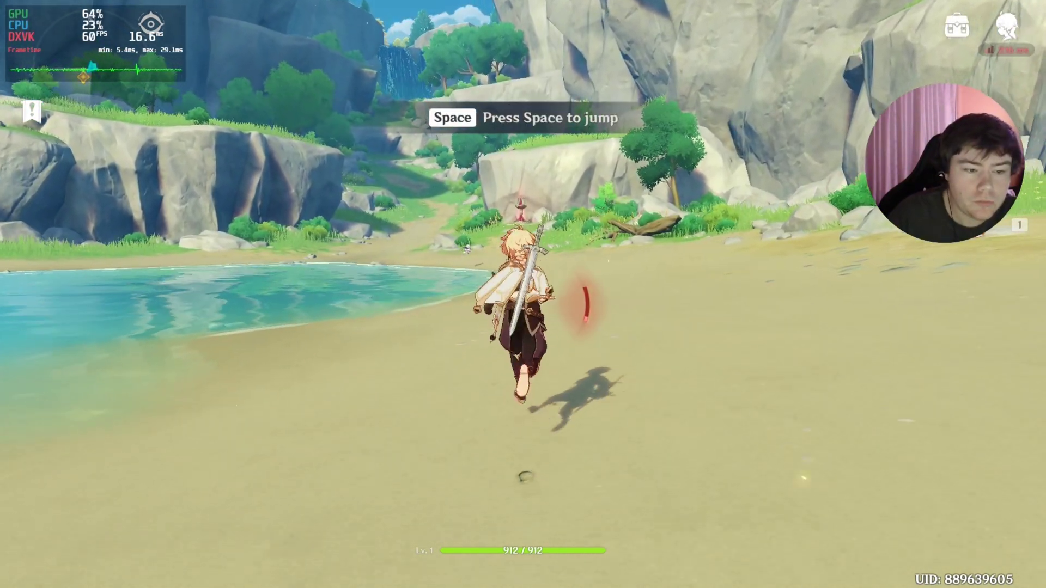
pyautogui.press('space')
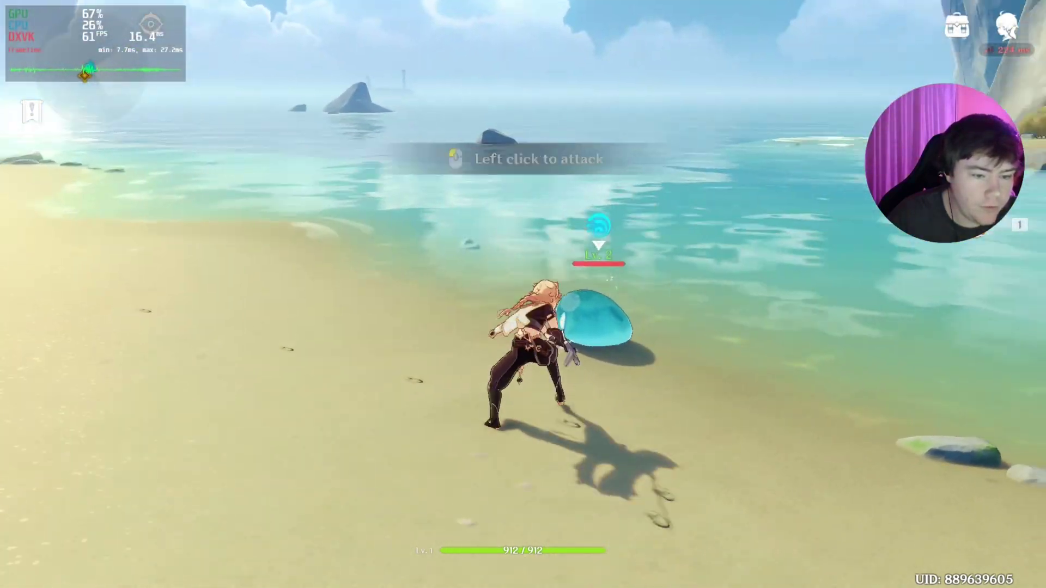
# Step: Attack the blue slime at the water's edge several times and run back onto the sand
pyautogui.click(523, 294)
pyautogui.click(523, 294)
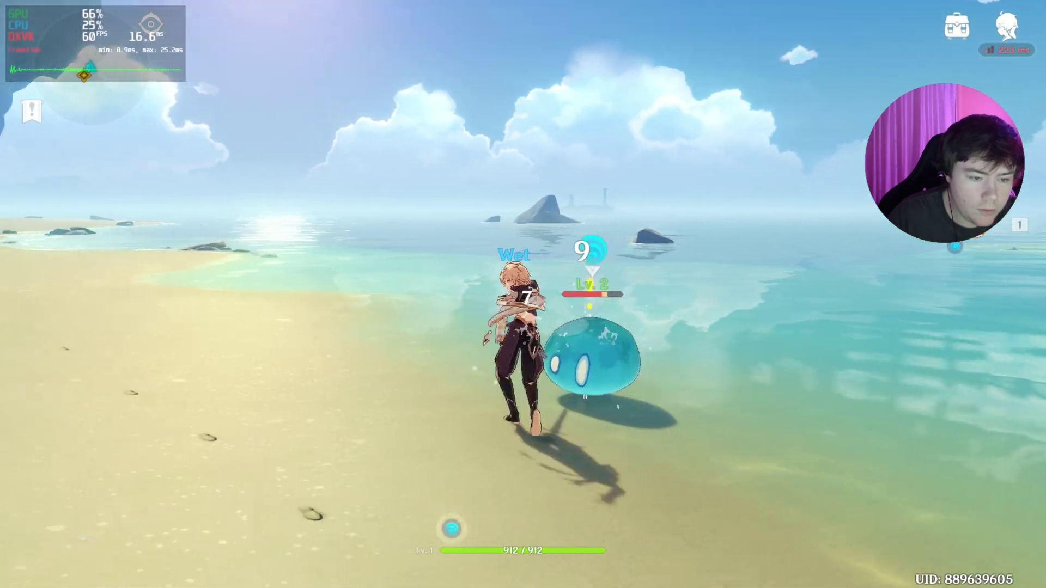
pyautogui.click(523, 294)
pyautogui.click(523, 294)
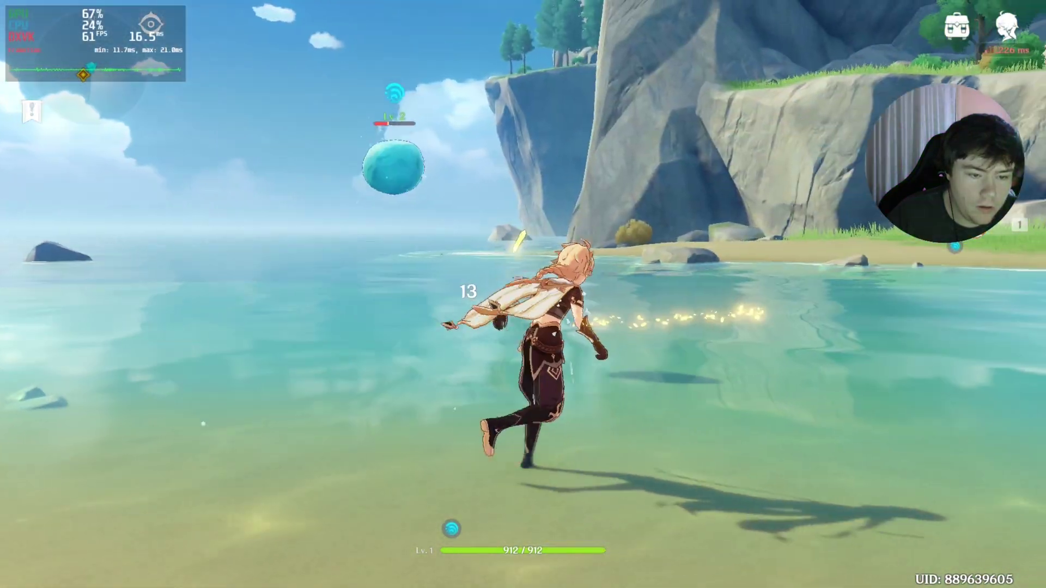
pyautogui.press('d')
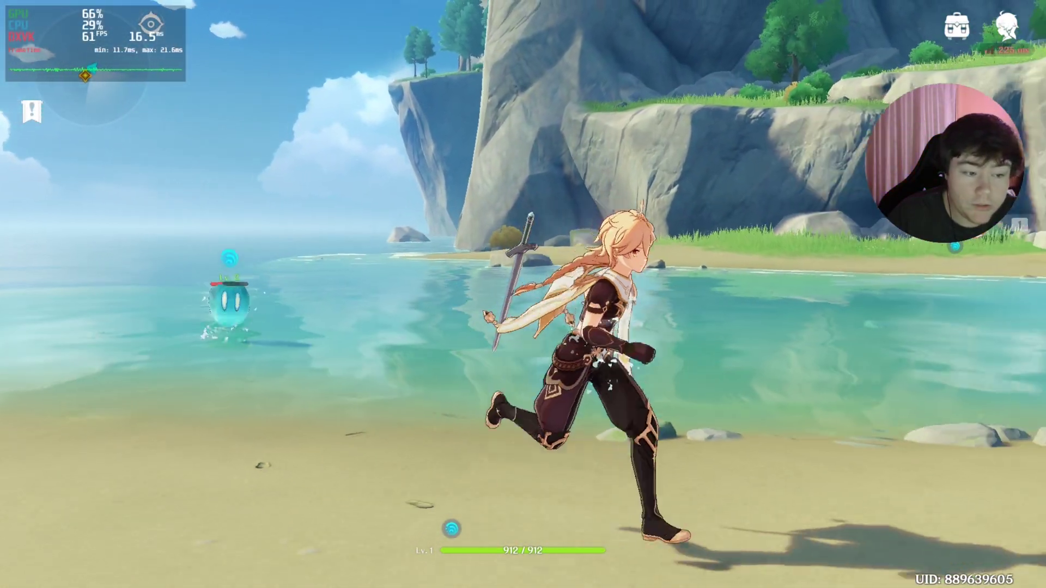
pyautogui.press('s')
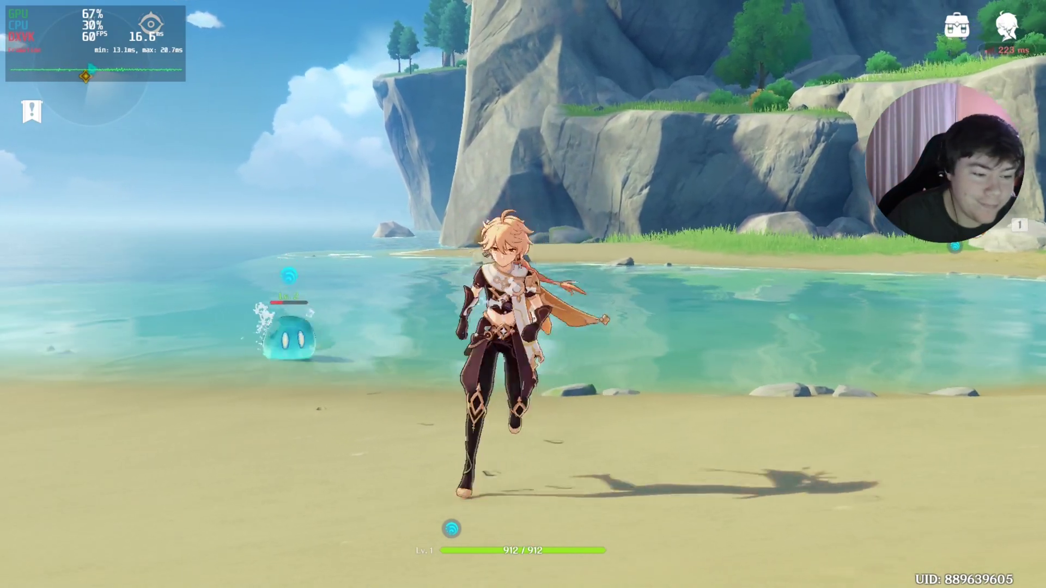